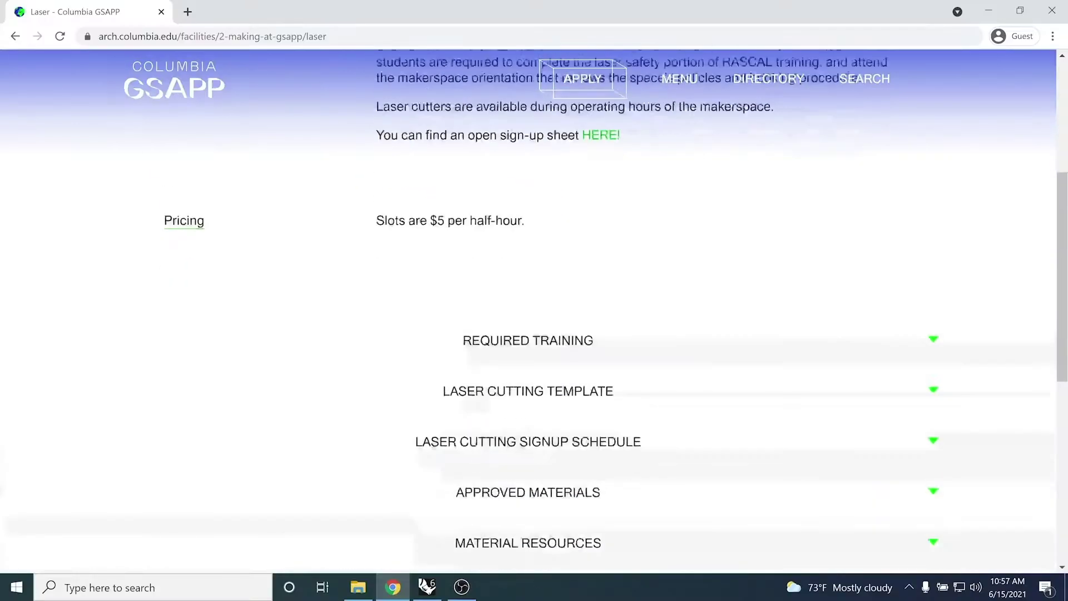
Step: Download the laser cutting template from the Laser Cutting Template section of the GSAPP laser page
scroll(529, 278, down, 4)
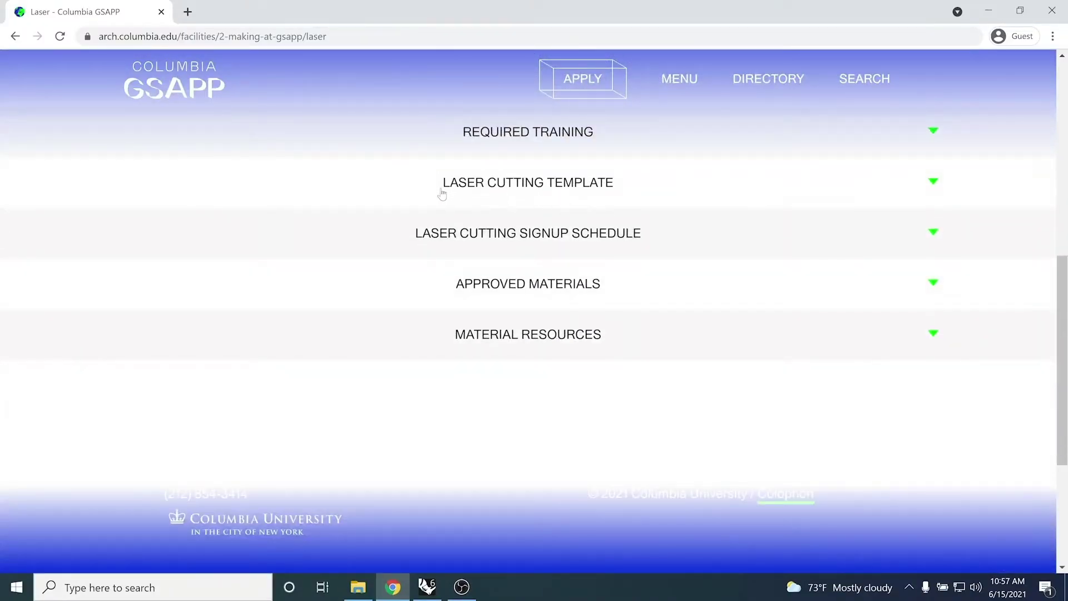
click(637, 197)
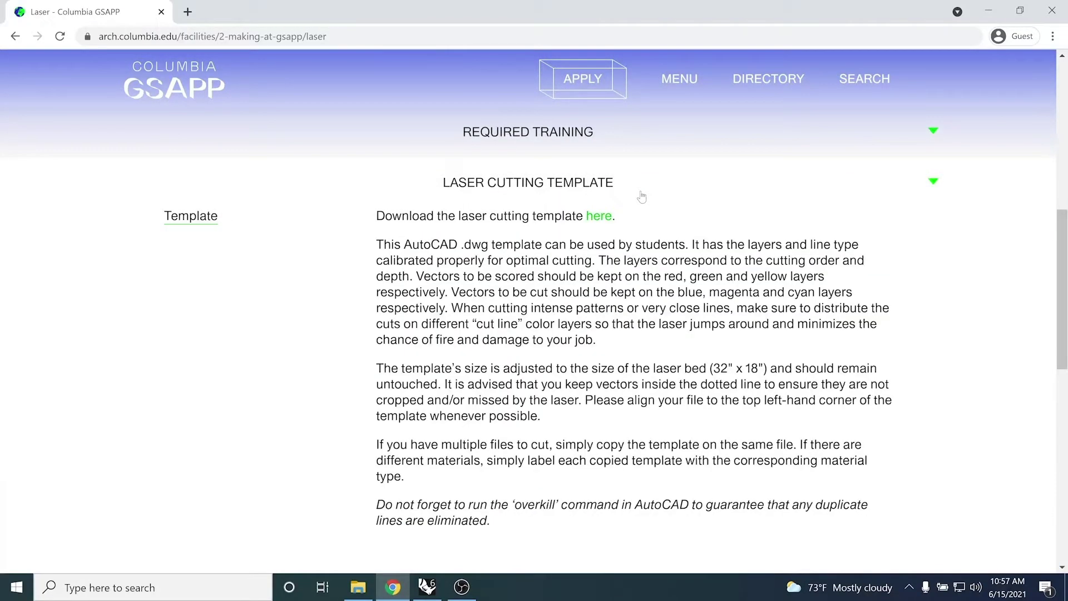
click(599, 216)
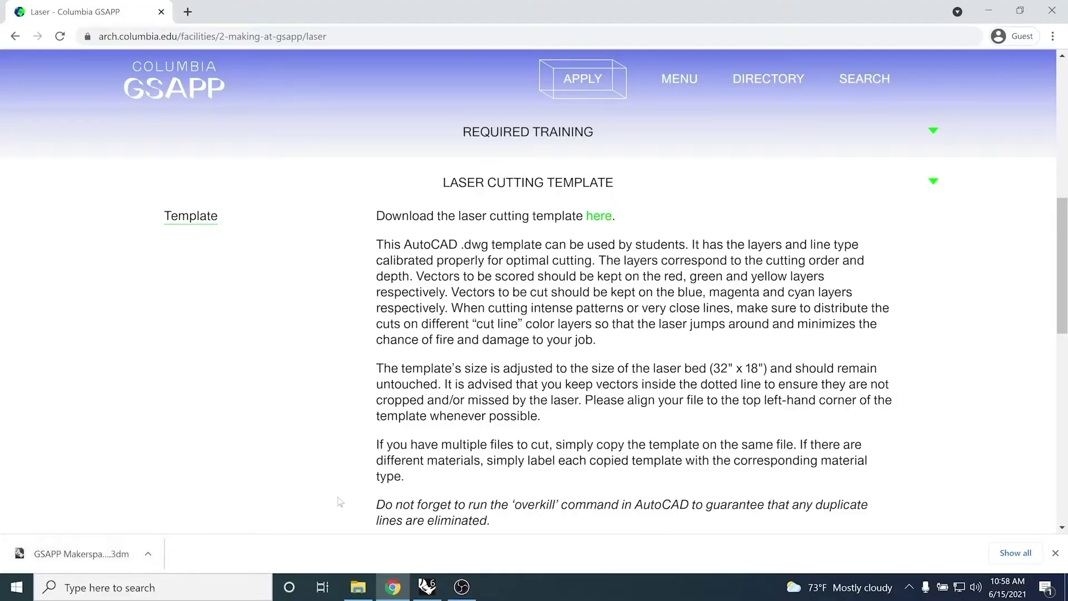
Step: Switch to Rhino and replace the material and thickness label beside the first laser bed with "ACRYLIC" and "1/4"" on two lines
click(437, 587)
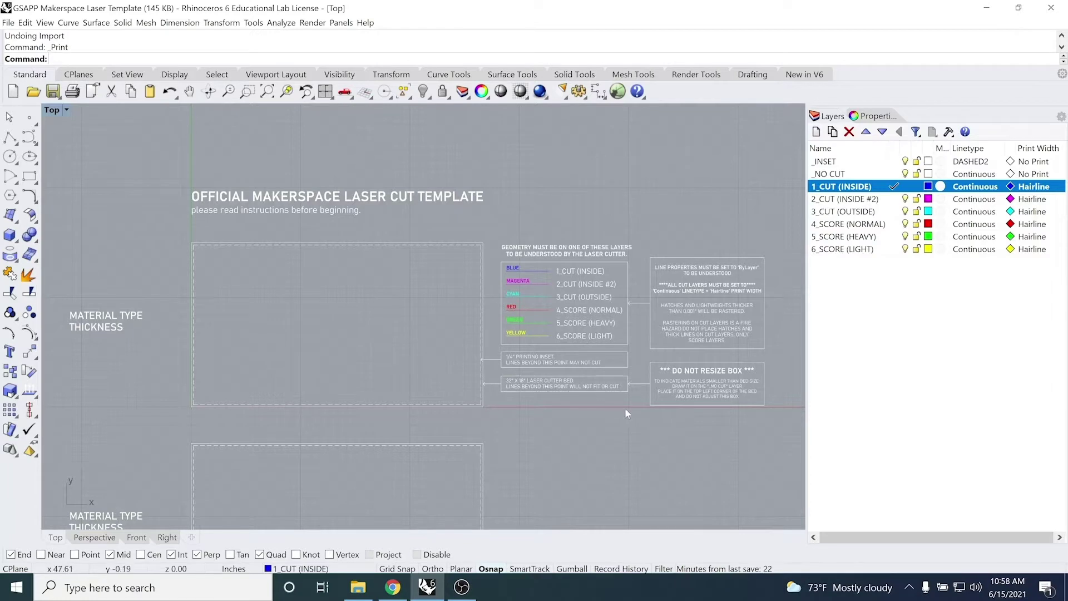
click(71, 324)
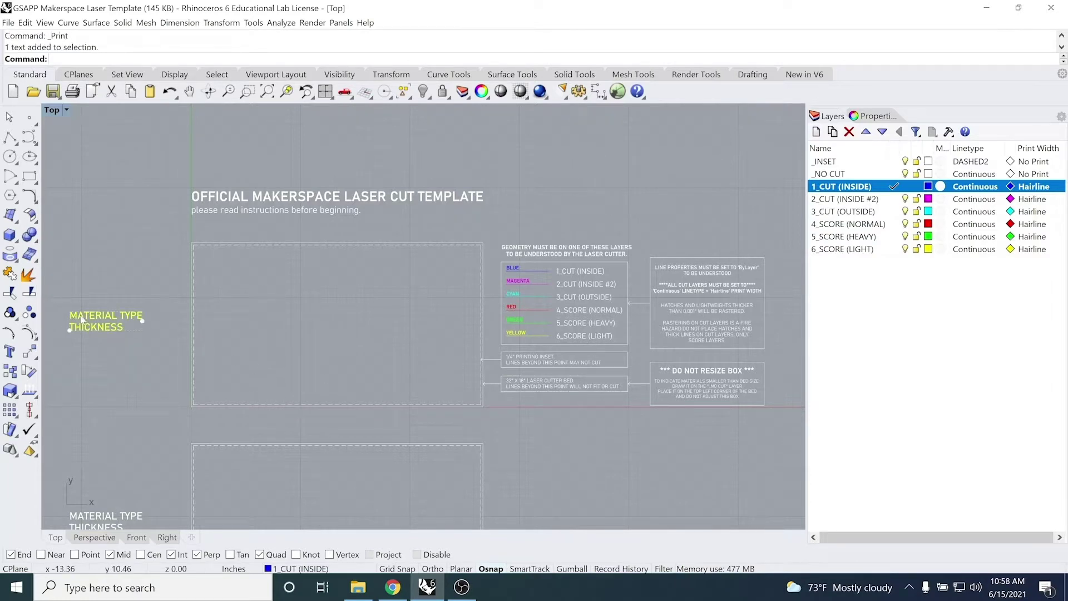
click(877, 117)
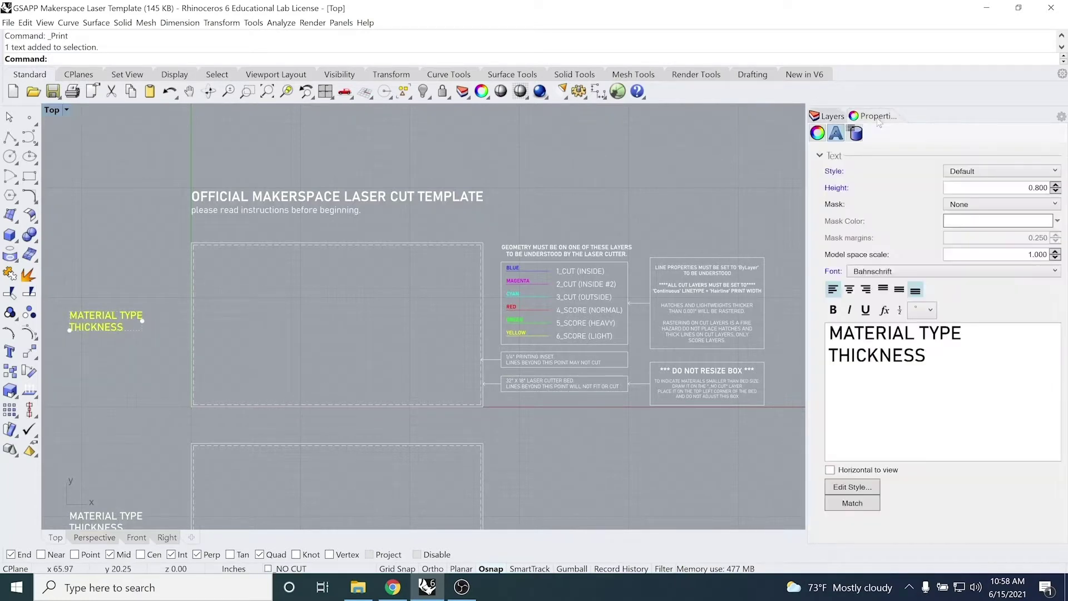
drag(963, 333, 813, 338)
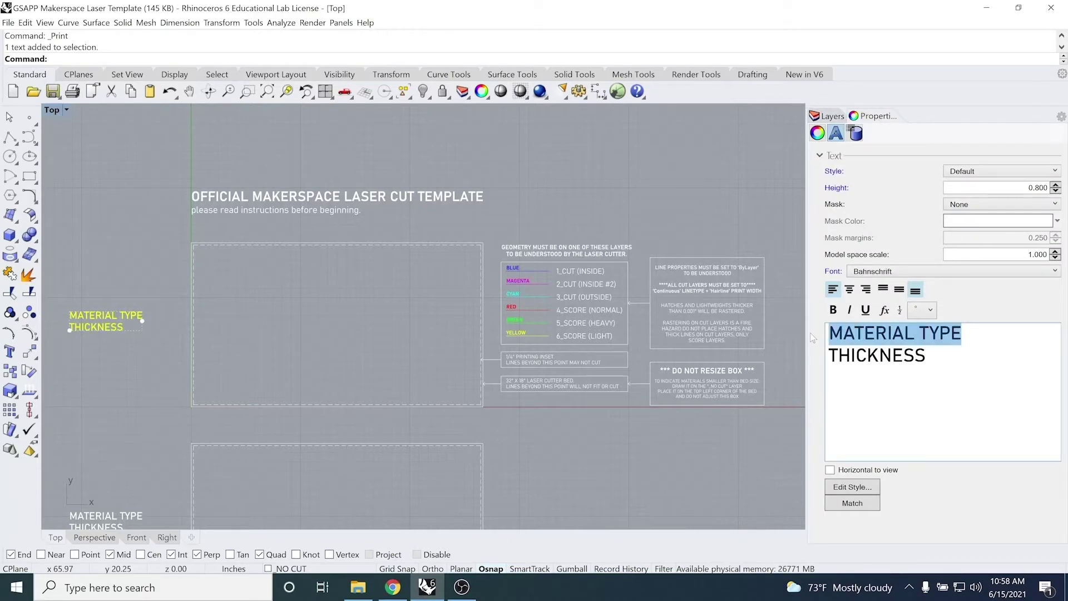
text(ACR)
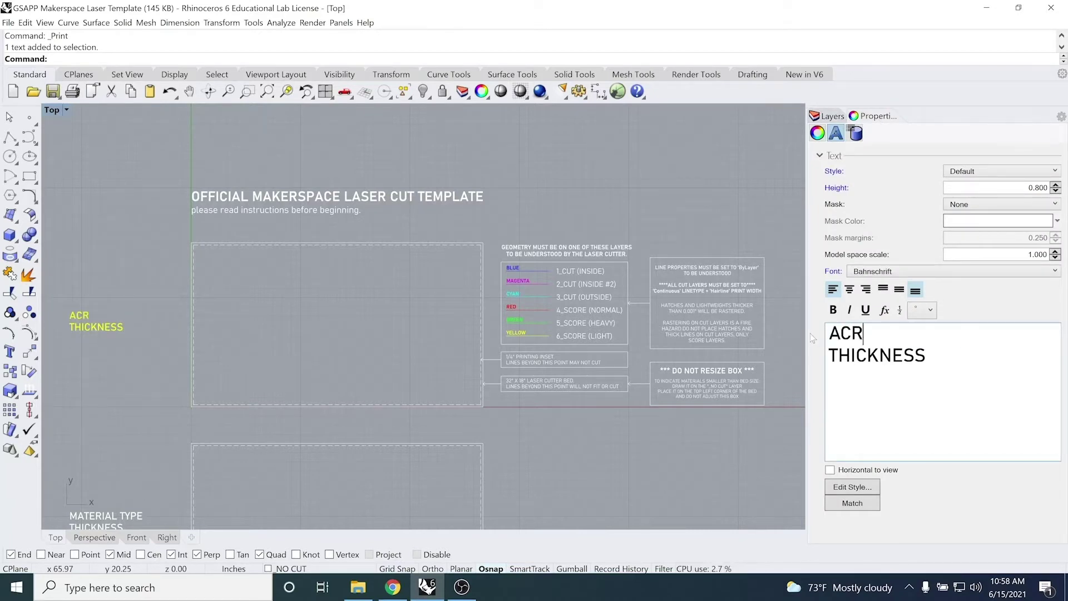
text(YLIC)
key(Down)
key(Home)
key(shift+End)
text(1/4")
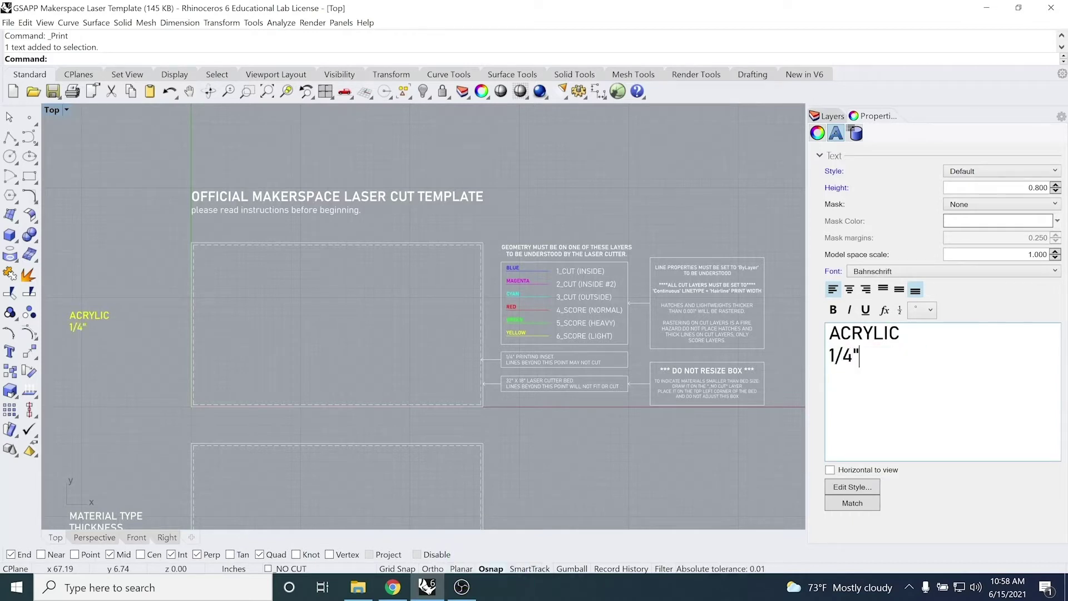
click(831, 116)
key(Escape)
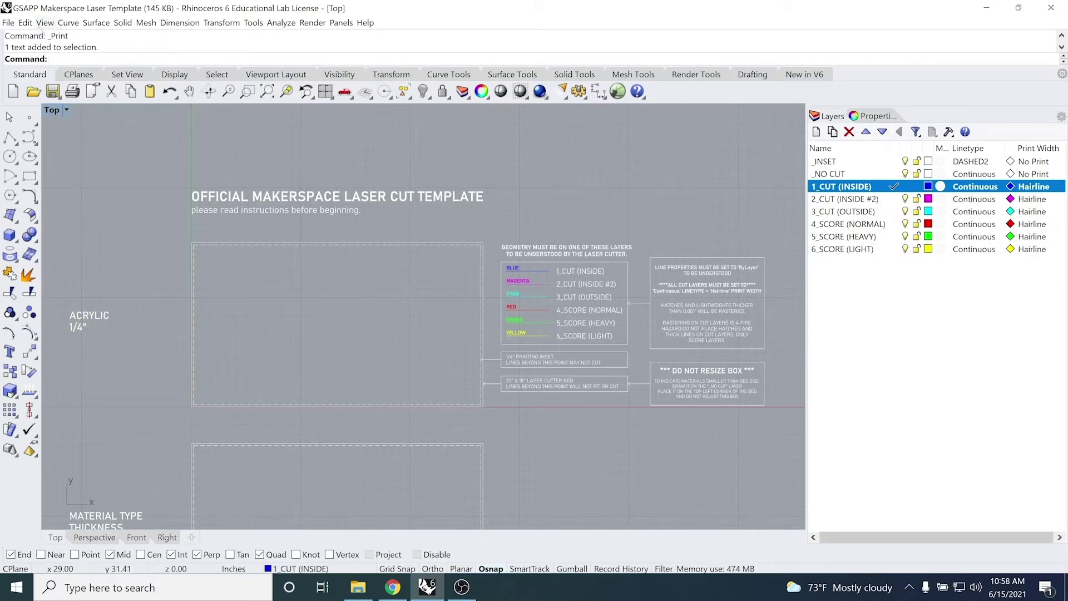
Step: Import the Rhino file "this is my drawing" from the Desktop into the template
click(8, 23)
click(34, 155)
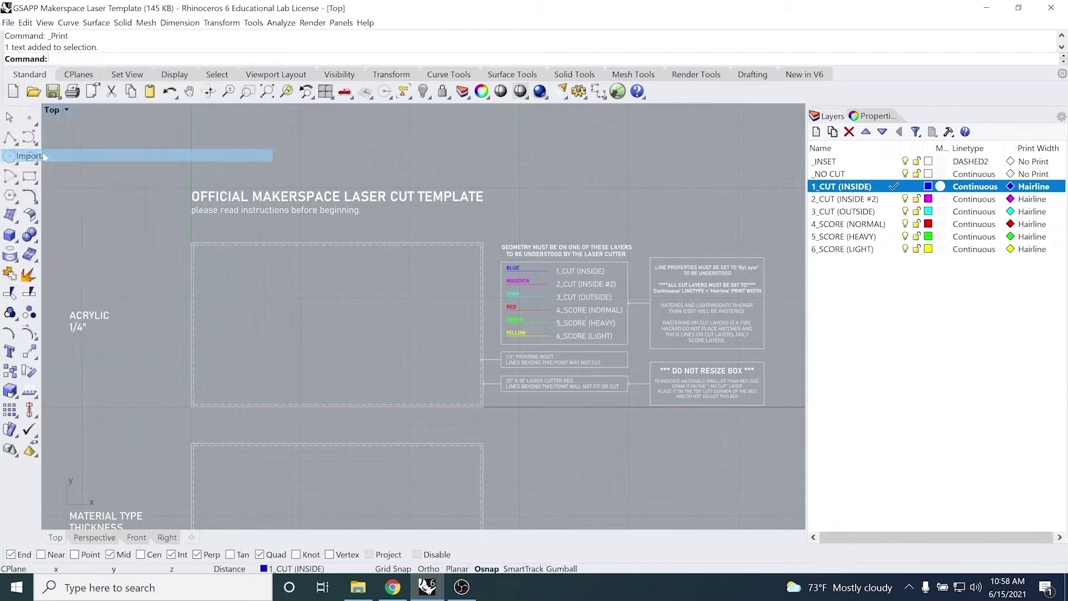
click(157, 172)
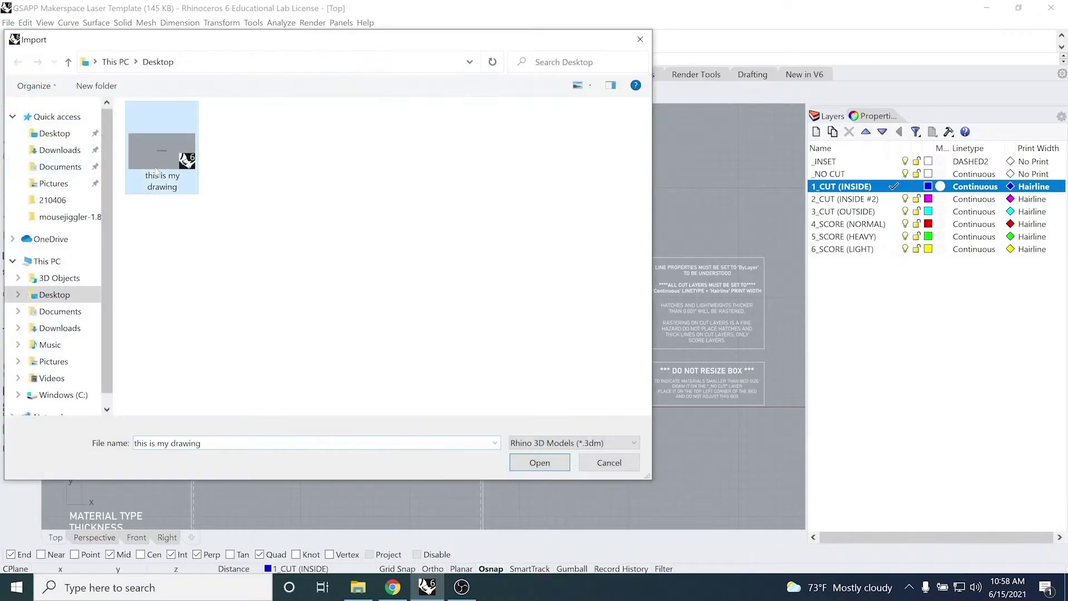
click(516, 464)
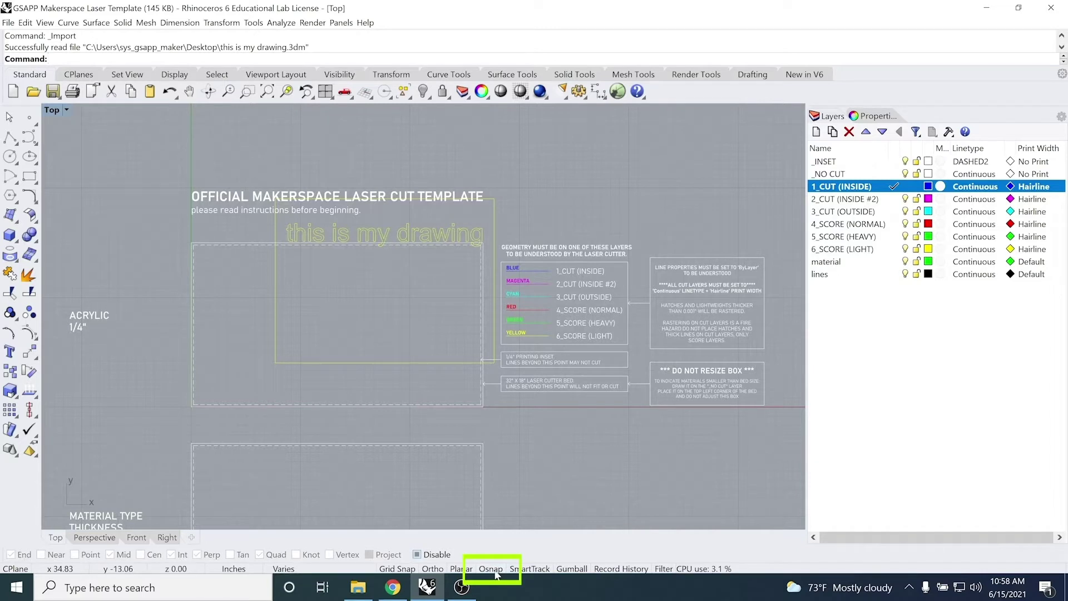
Step: Move the imported drawing from its material outline's top-left corner to the top-left corner of the first laser bed
text(Move)
key(Return)
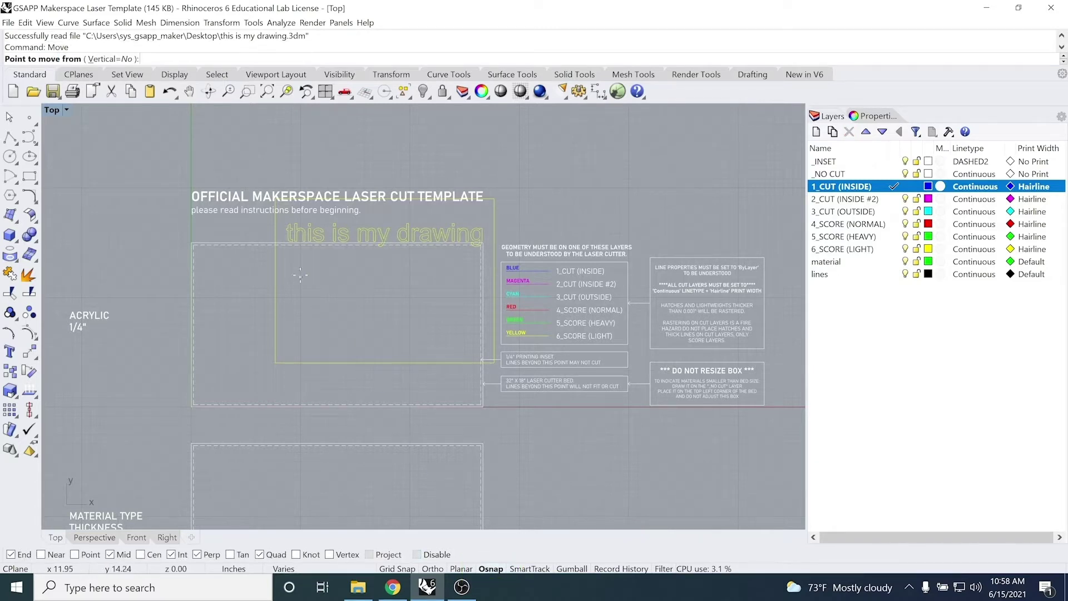
click(274, 198)
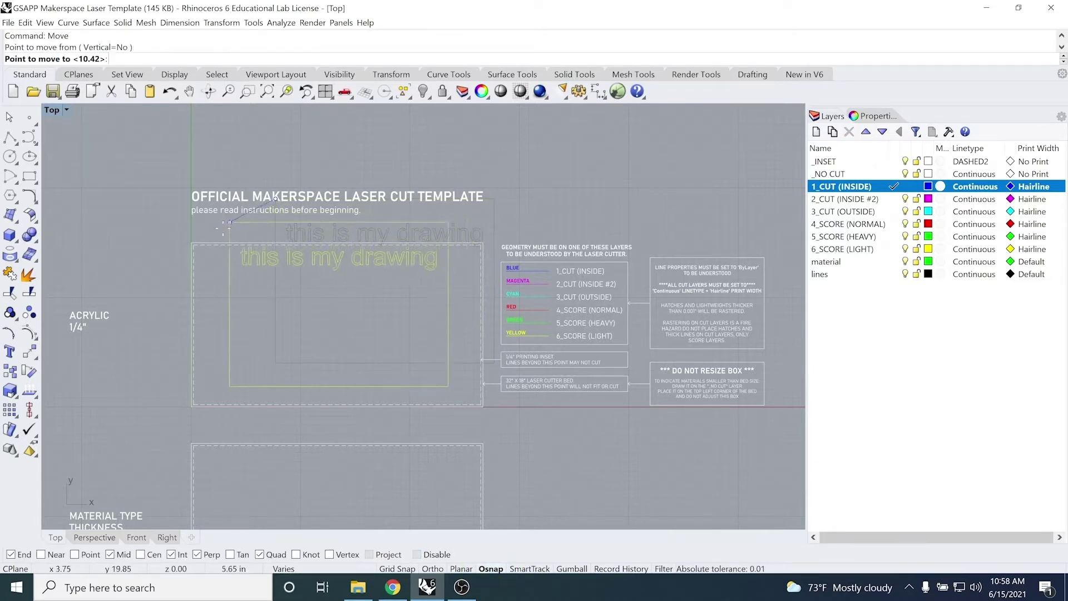
click(193, 245)
click(424, 289)
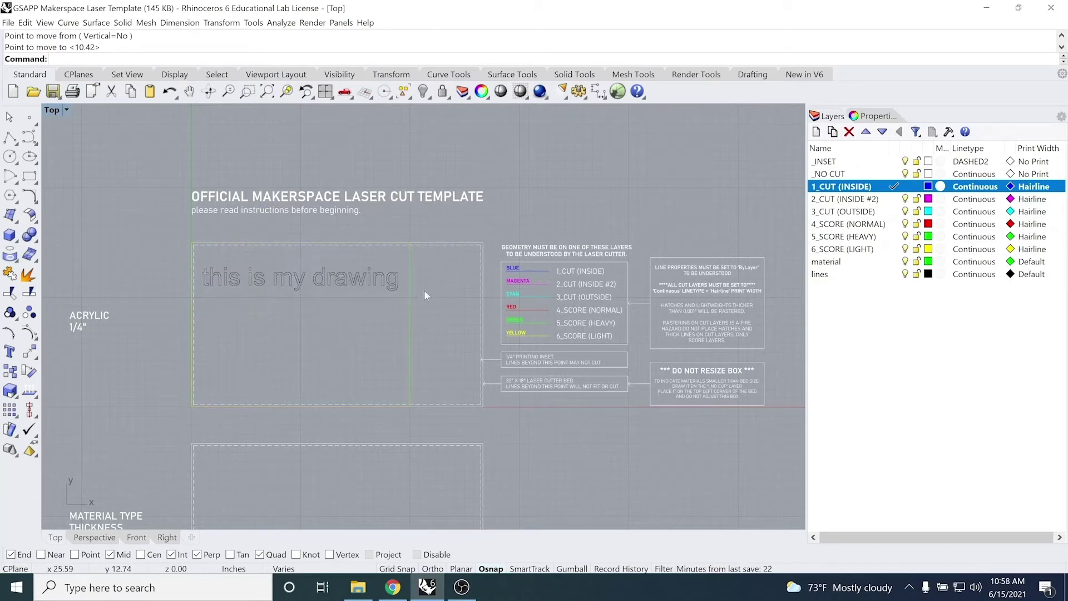
Step: Examine the material outline, the laser bed boundary and the template's notes on line properties and smaller materials
scroll(424, 289, up, 1)
click(406, 321)
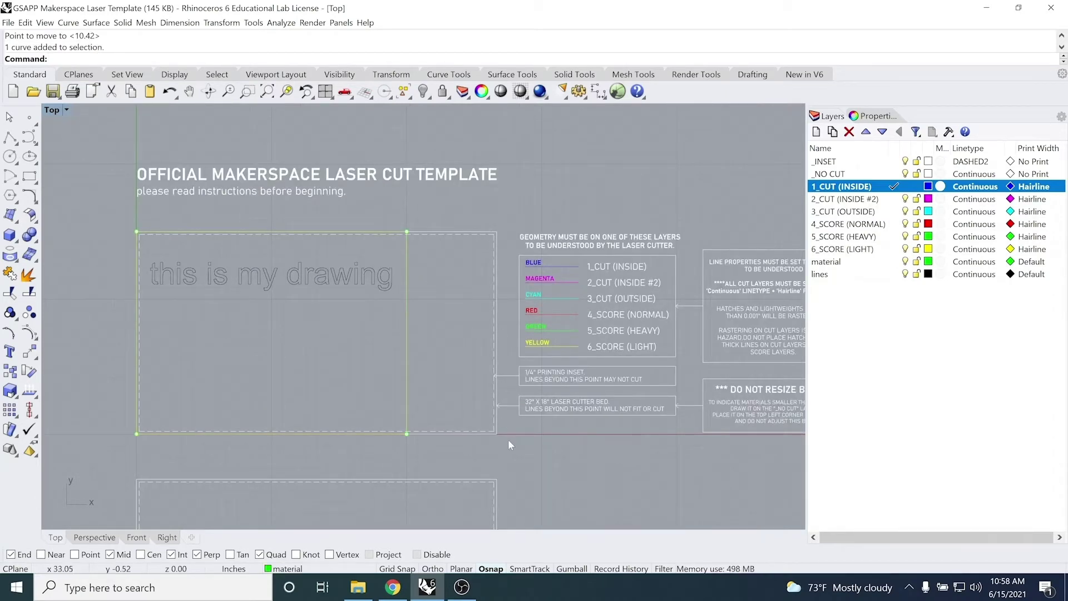
scroll(528, 424, up, 4)
click(458, 422)
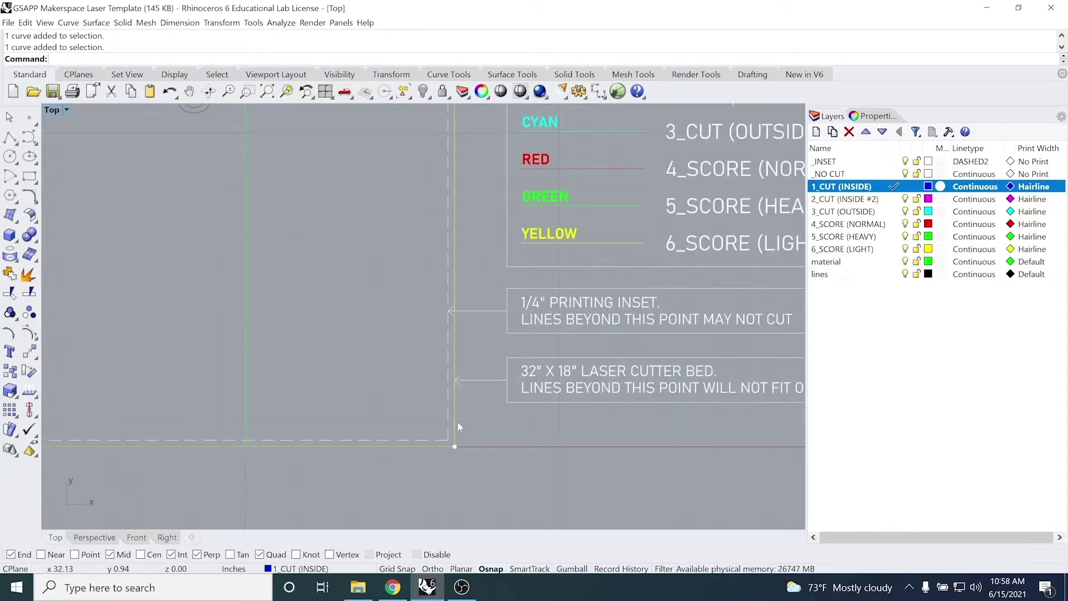
scroll(456, 422, down, 3)
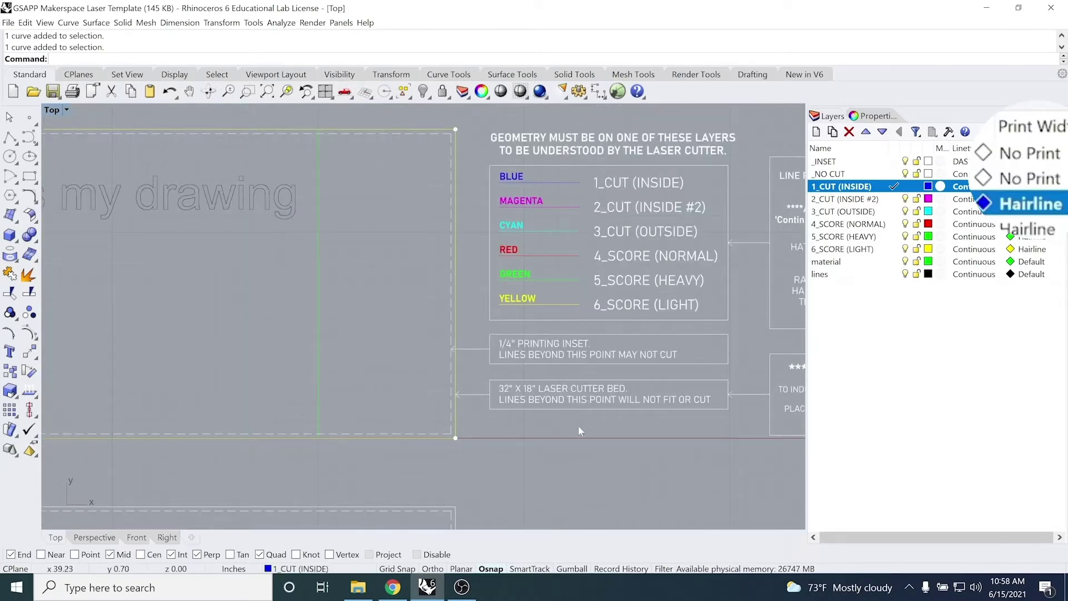
right_drag(529, 426, 329, 434)
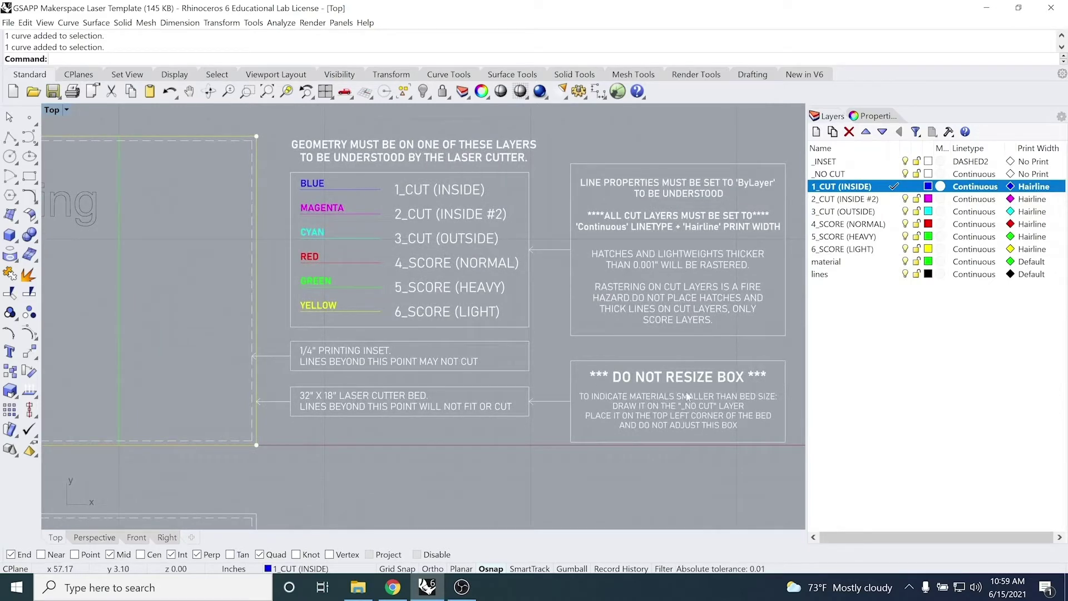
scroll(350, 394, down, 2)
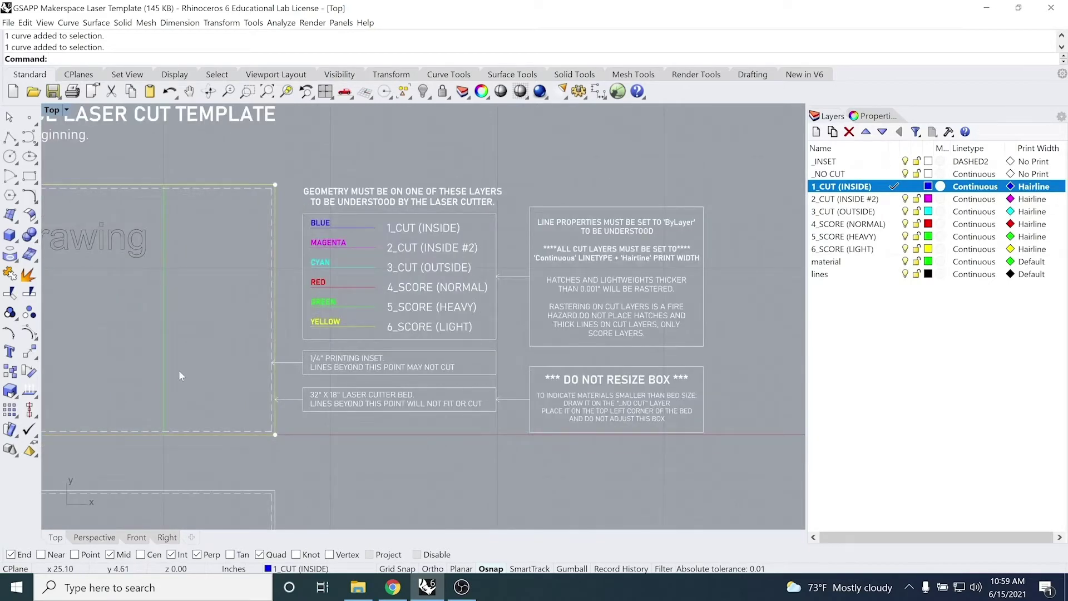
Step: Change the imported material outline to the _NO CUT layer
right_drag(180, 376, 221, 388)
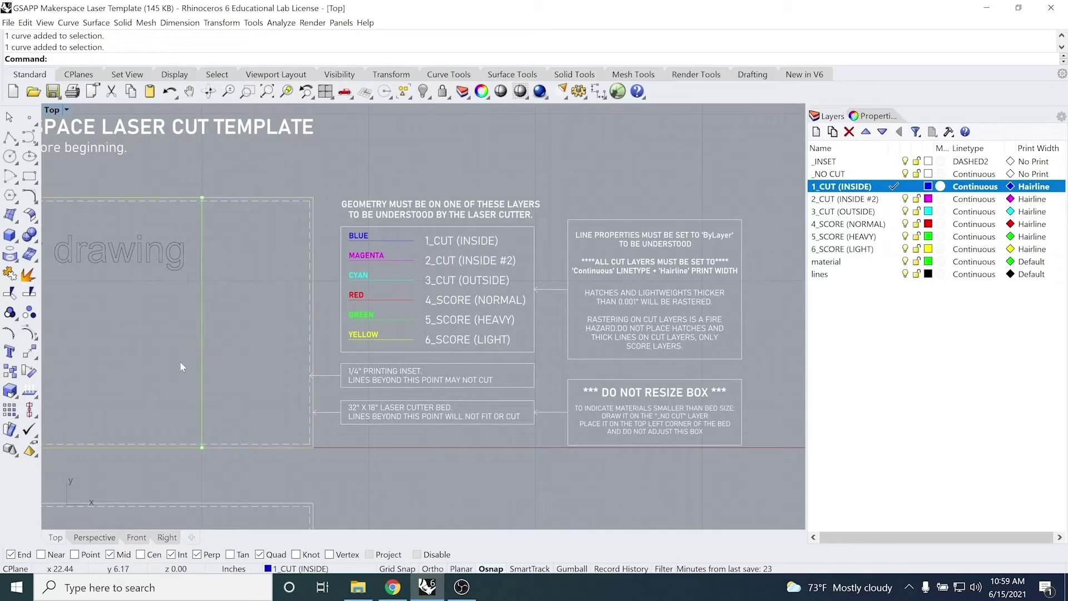
click(845, 174)
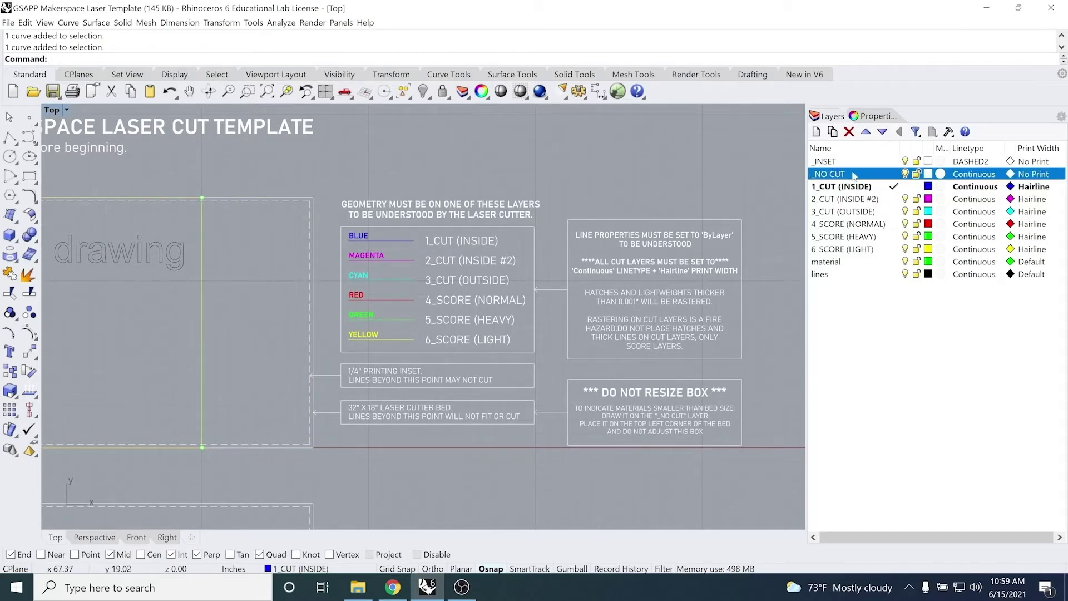
right_click(855, 175)
click(901, 365)
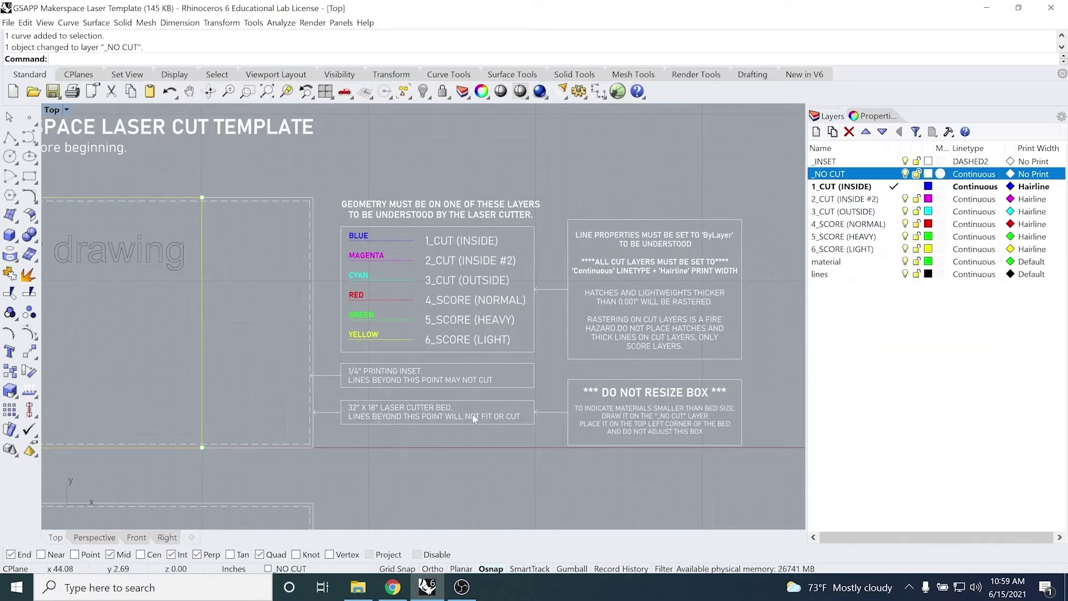
click(246, 408)
Step: Change the "this is my drawing" lettering curves to the 1_CUT (INSIDE) layer
right_drag(191, 350, 424, 356)
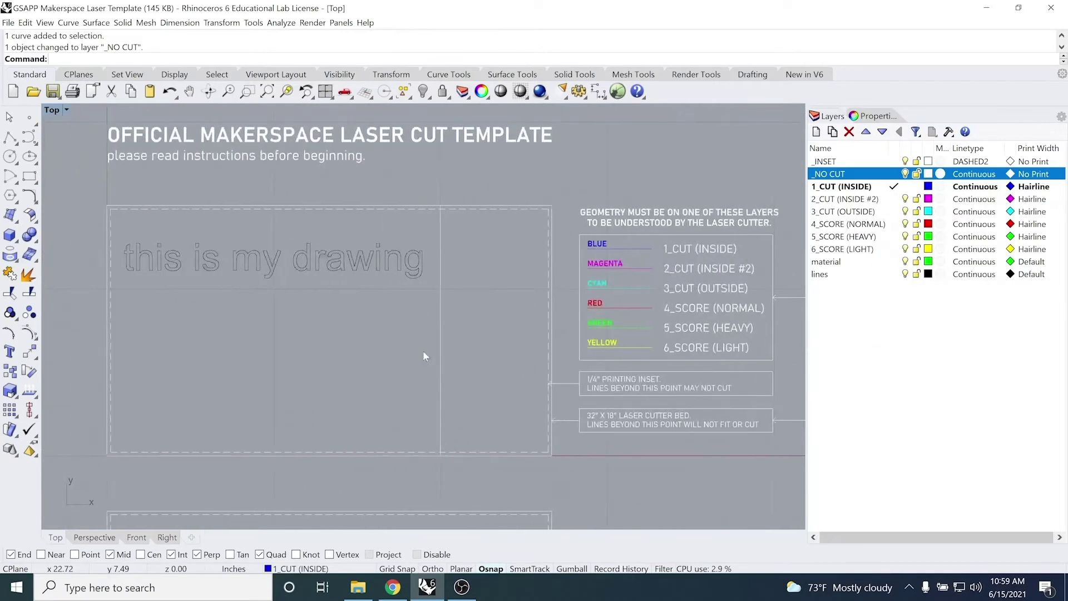
click(362, 245)
right_drag(514, 294, 235, 288)
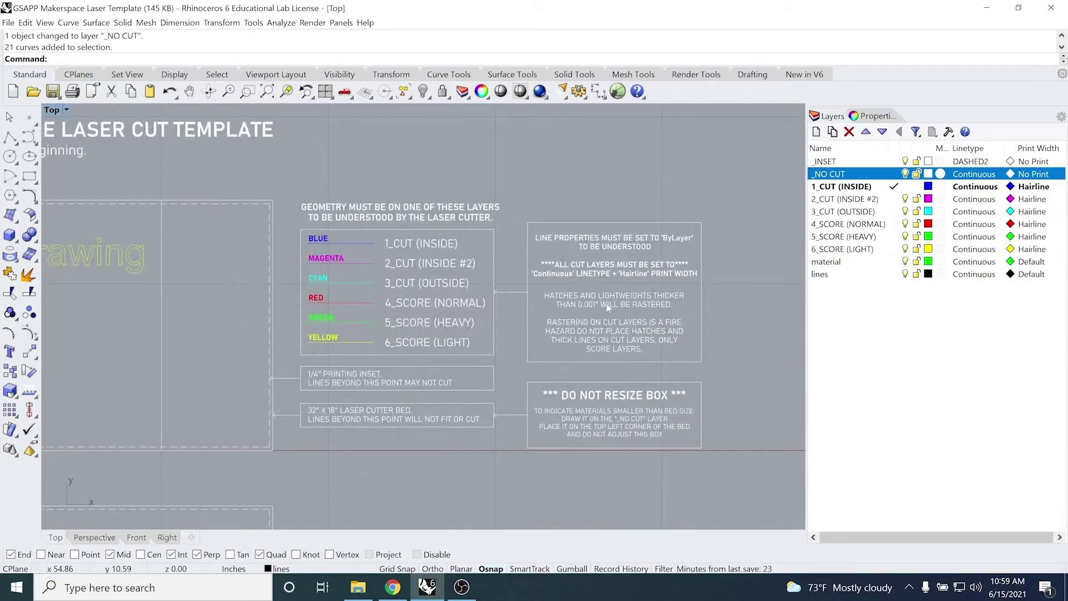
right_drag(224, 325, 462, 327)
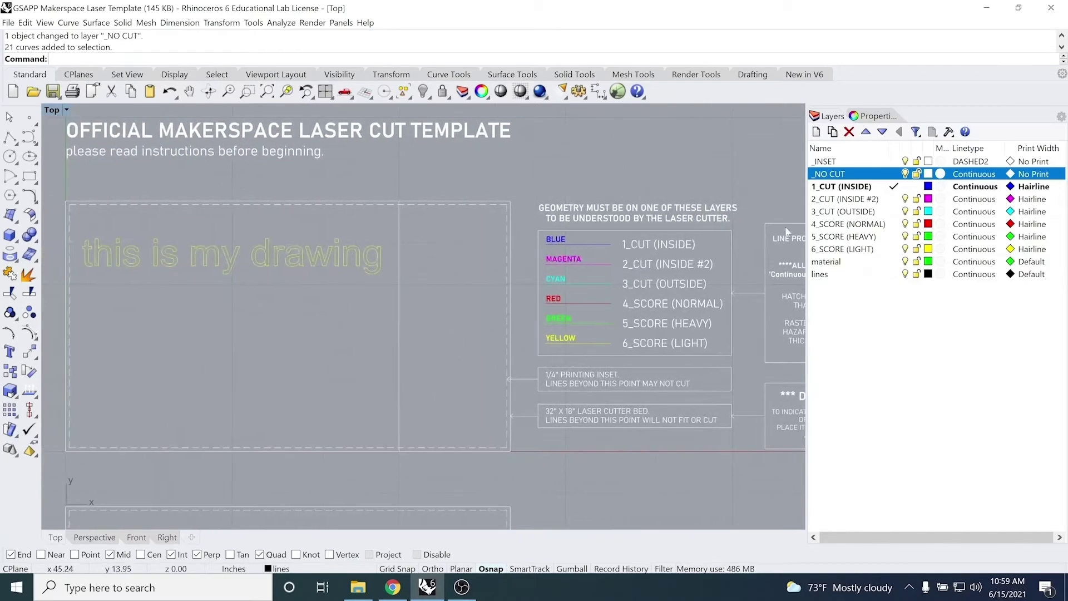
right_click(853, 188)
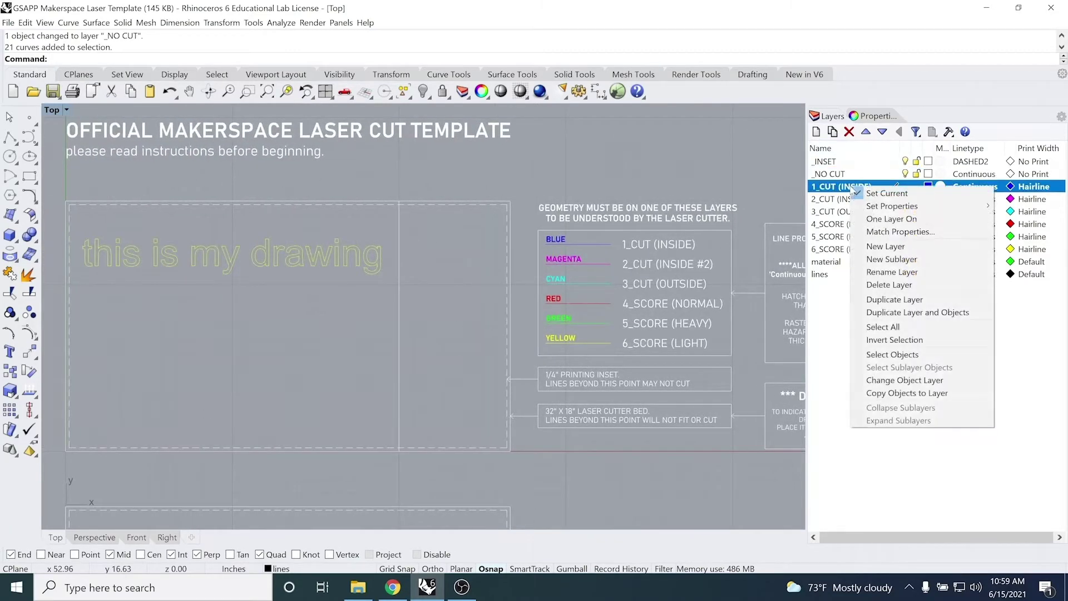
click(894, 355)
right_click(863, 189)
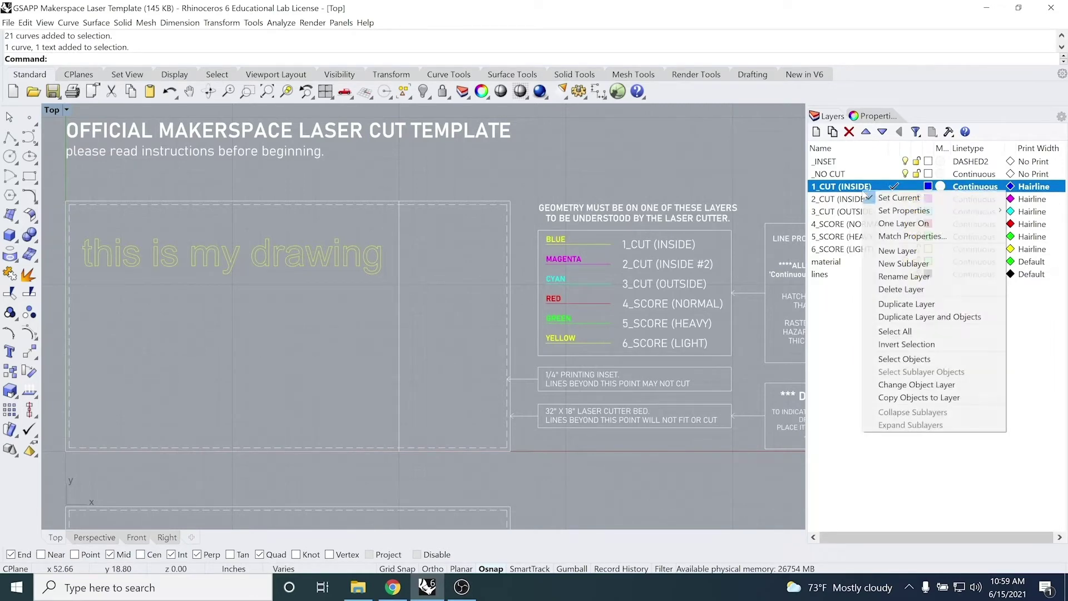
click(891, 387)
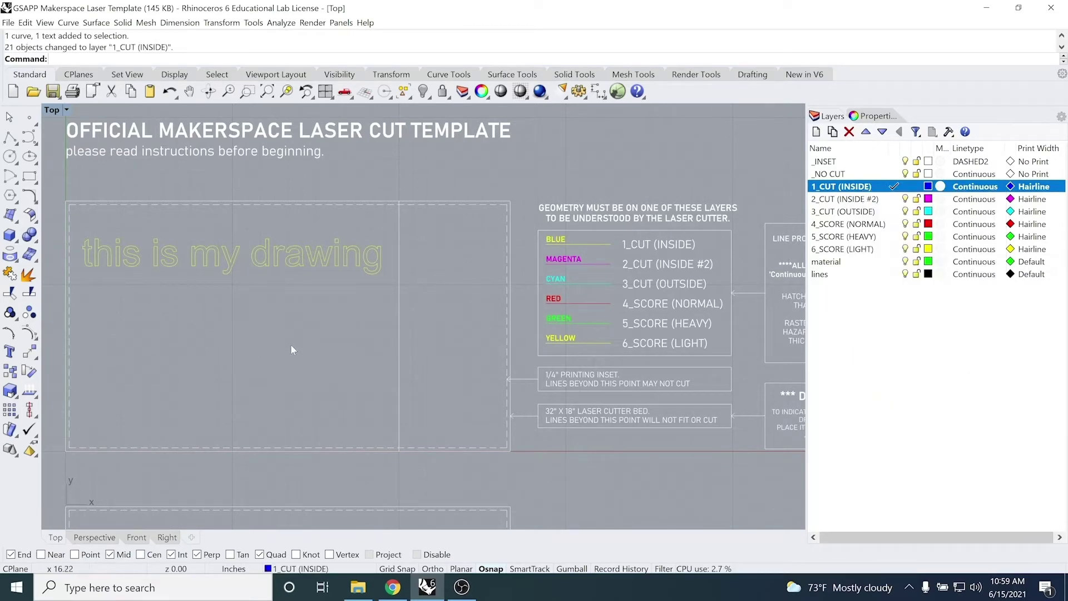
click(421, 332)
Step: Delete the imported "material" and "lines" layers
scroll(406, 322, down, 2)
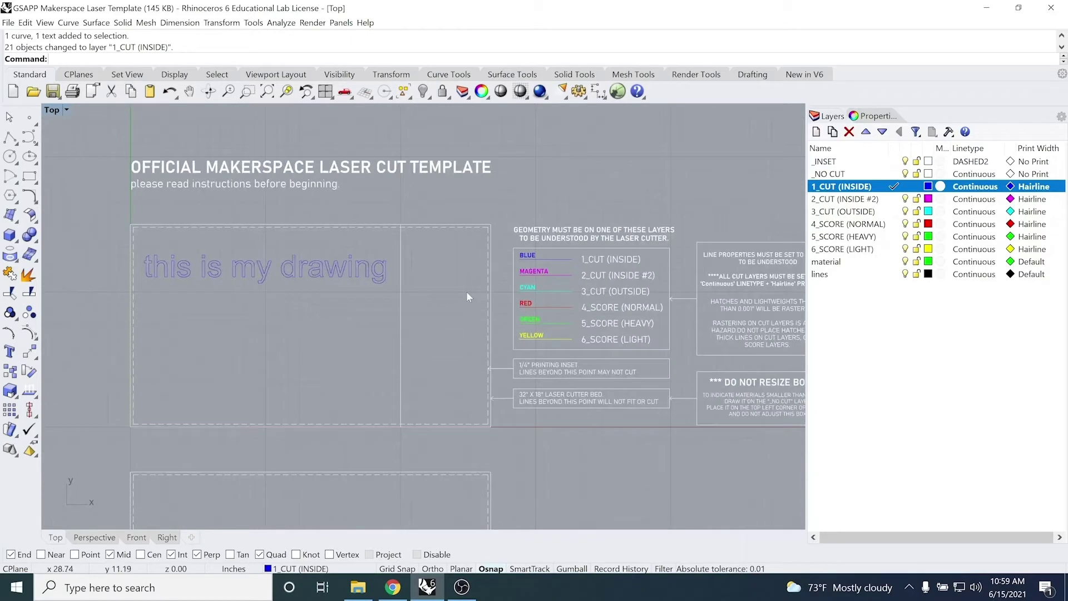
right_drag(462, 298, 442, 298)
scroll(434, 291, down, 1)
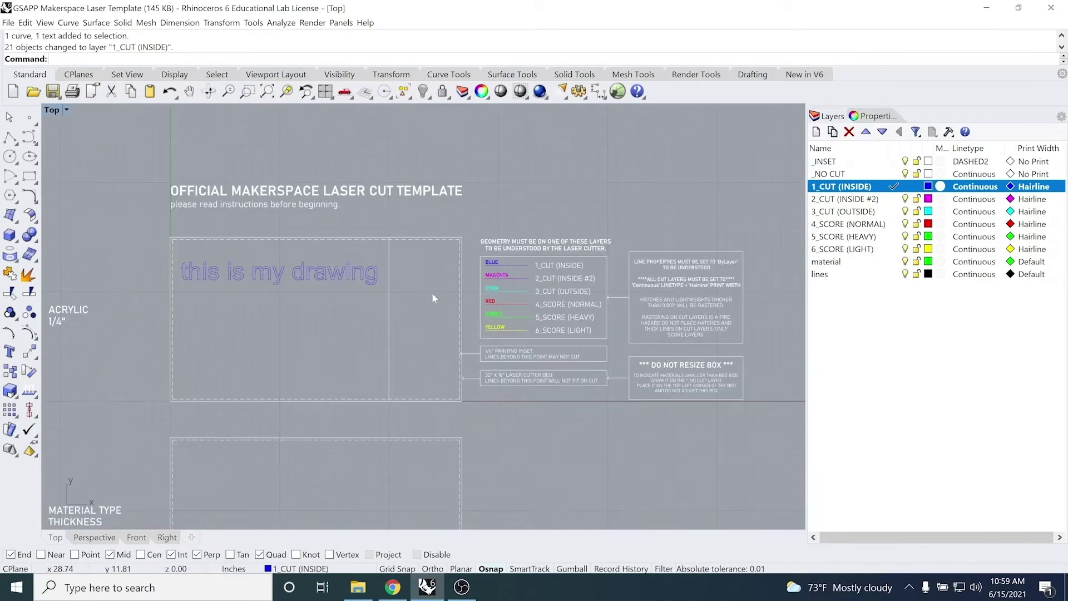
click(834, 262)
shift+click(833, 274)
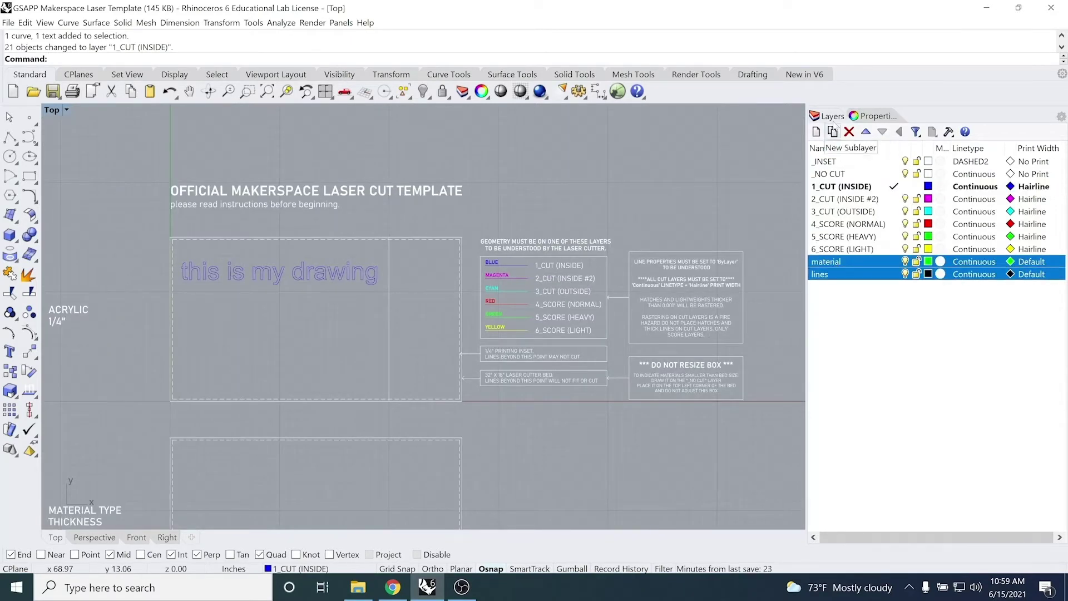
click(849, 132)
Step: Select the lettering curves and then the material outline to check their layer assignments
right_drag(225, 340, 248, 346)
click(361, 284)
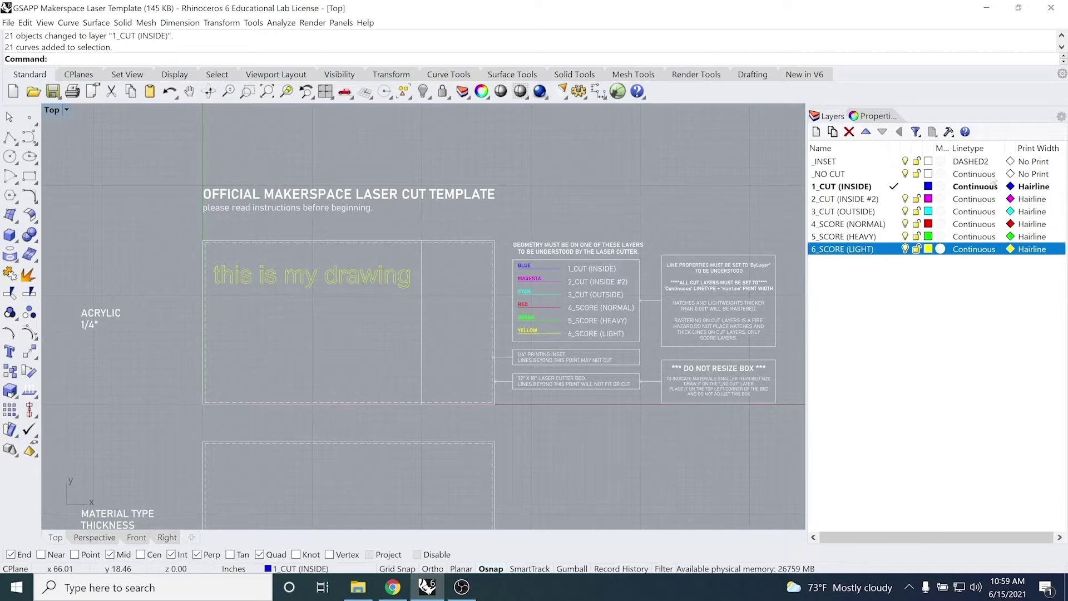
click(422, 310)
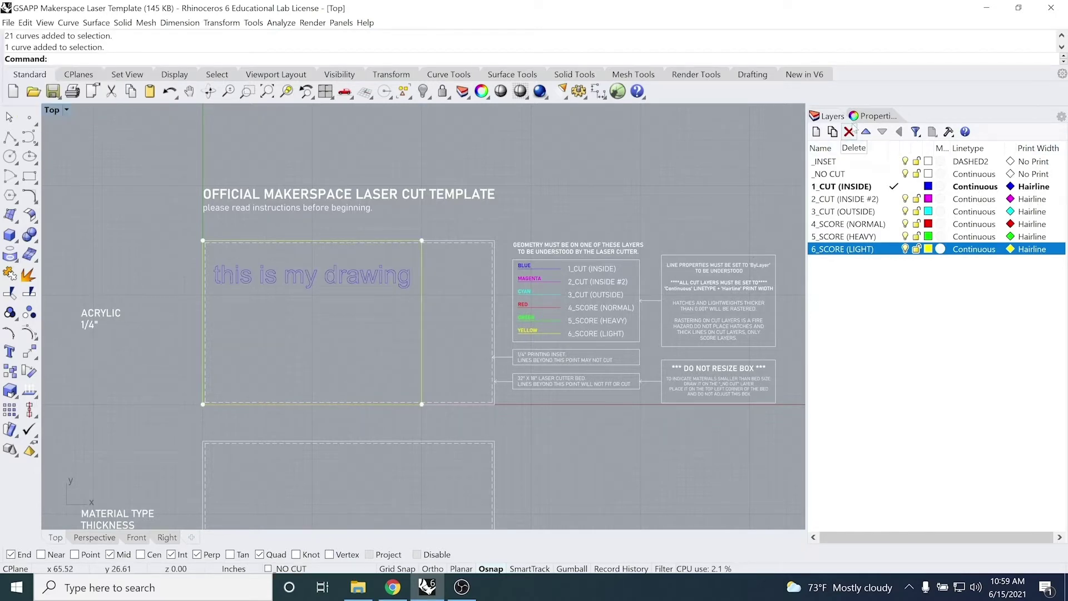
Step: Check the object properties of the material outline and the lettering curves, return to the layer list and clear the selection
click(880, 116)
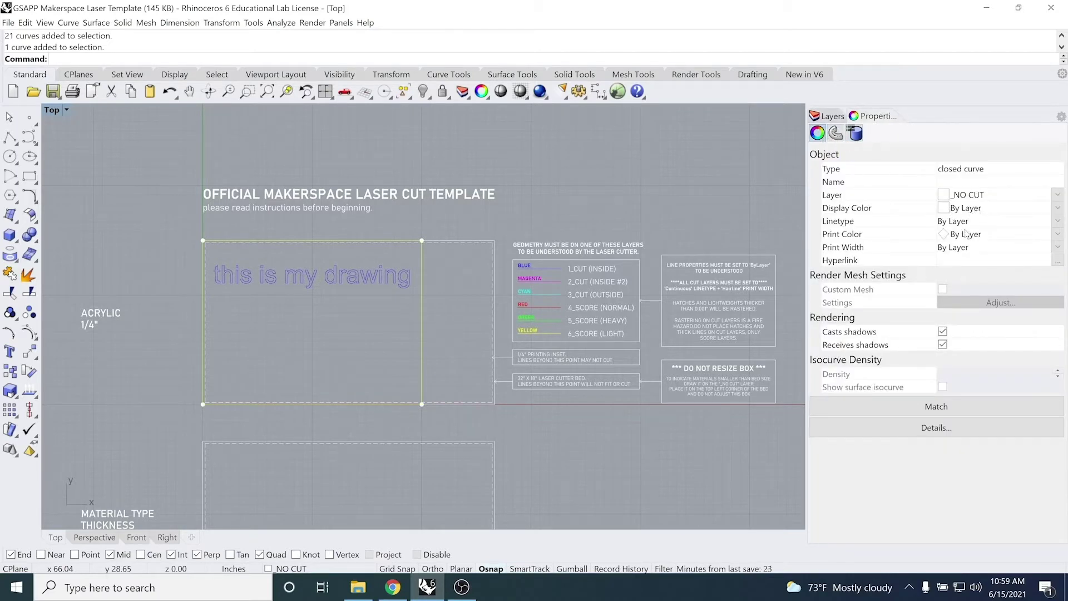
click(357, 289)
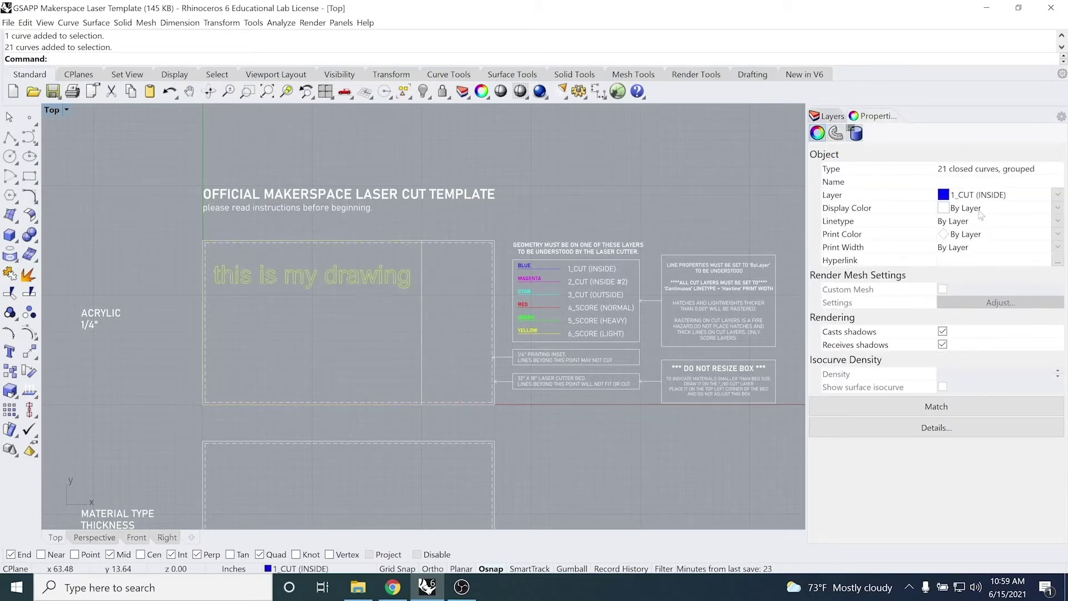
click(839, 118)
click(429, 295)
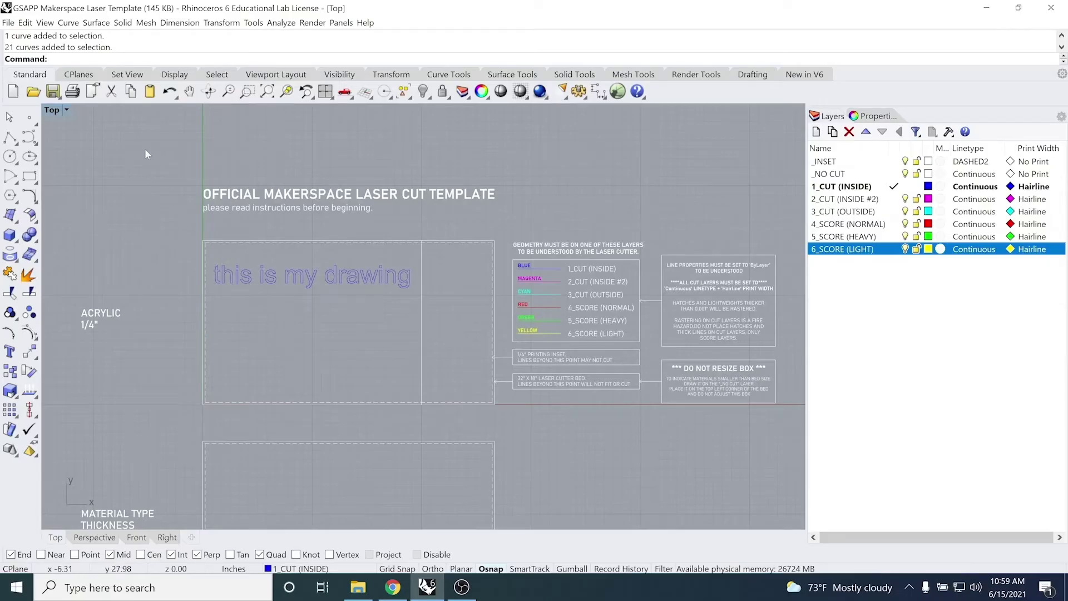
Step: Start the Print command and set the destination to the PLS6.75 printer with the User-Defined LANDSCAPE size
text(print)
key(Return)
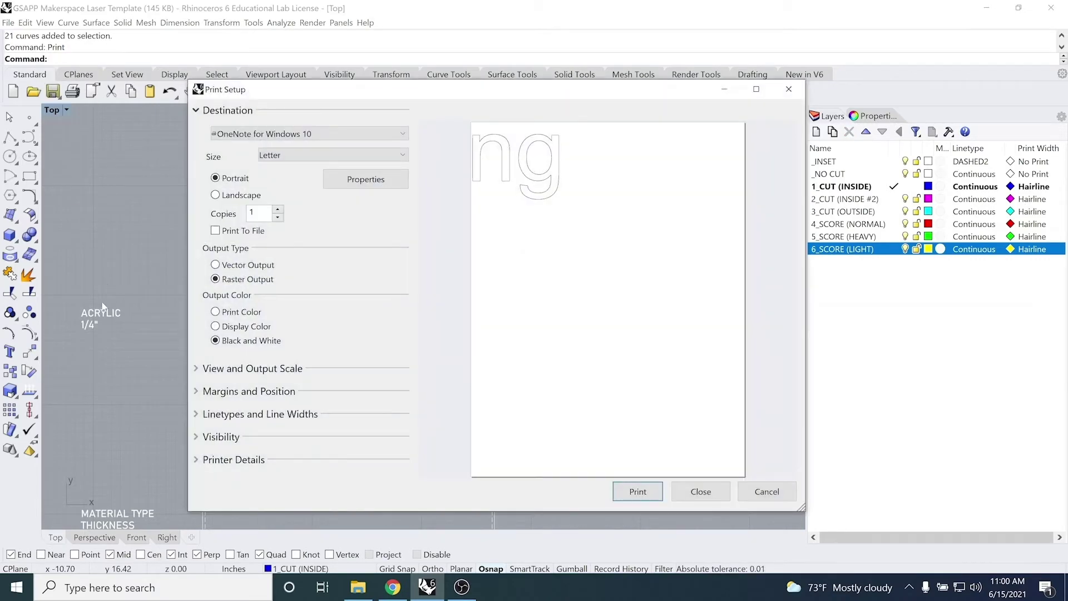
click(388, 133)
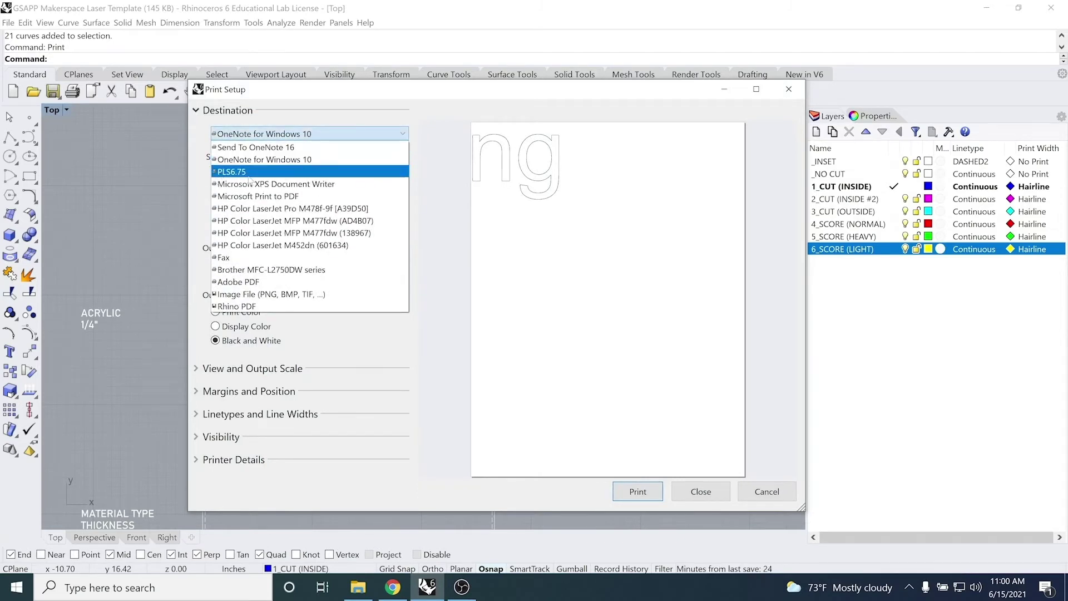
click(244, 175)
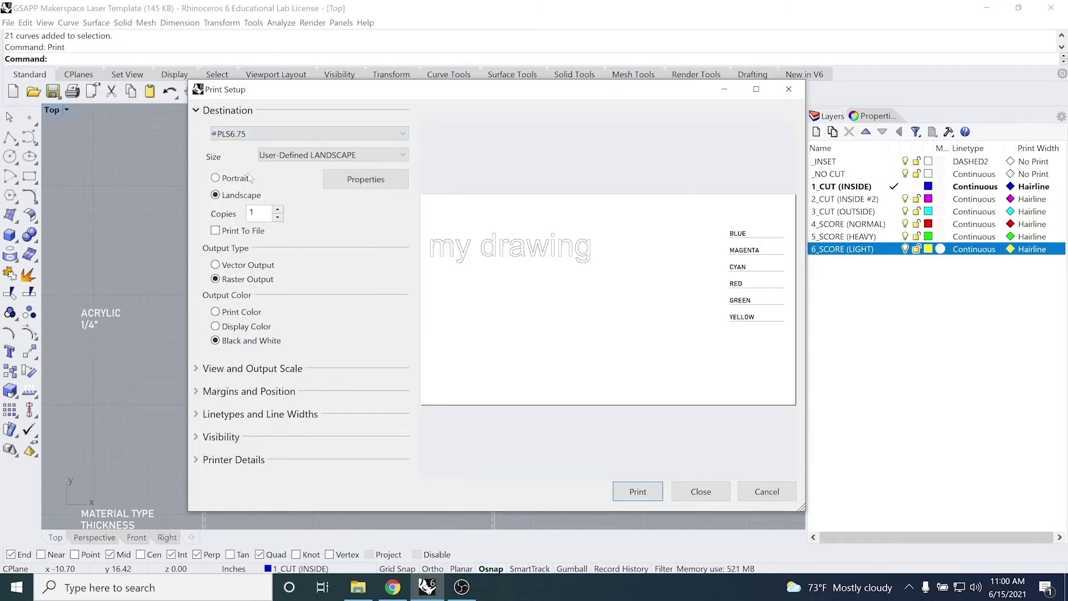
click(292, 158)
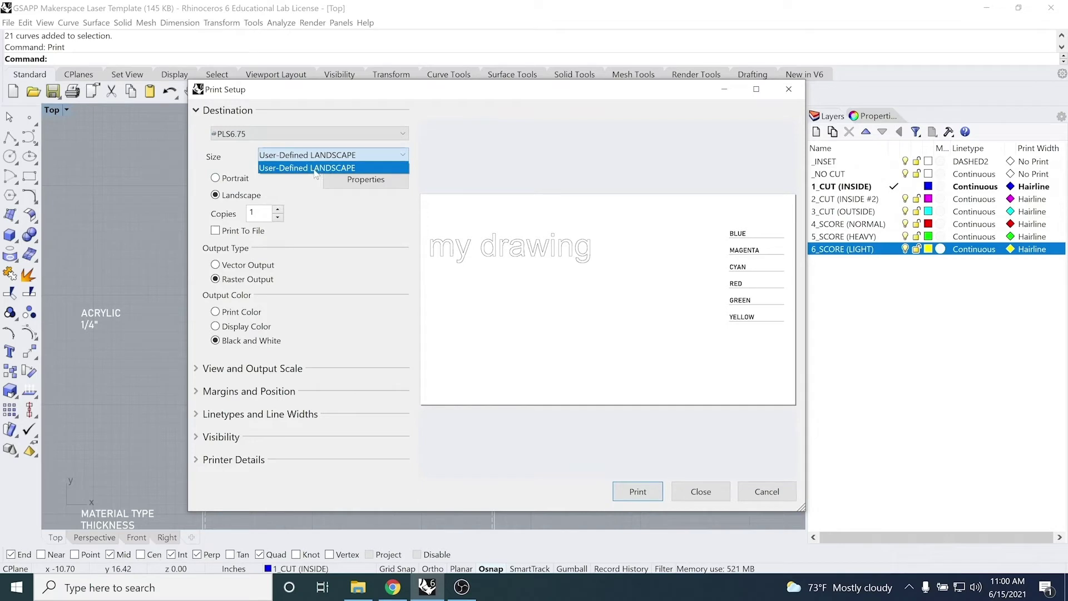
click(399, 169)
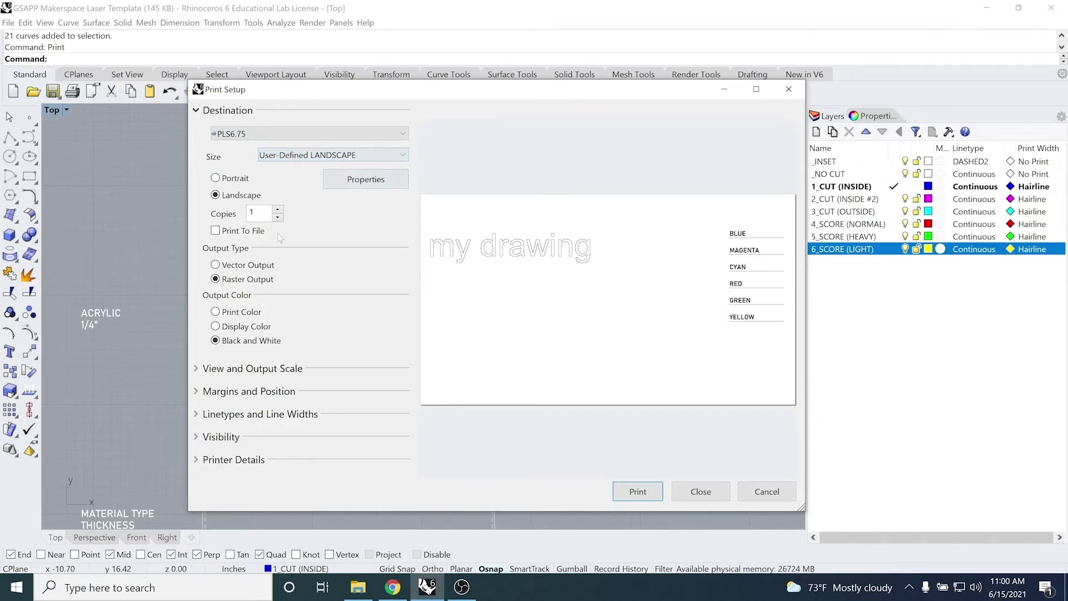
Step: Set the output type to Vector Output and the output color to Print Color
click(249, 267)
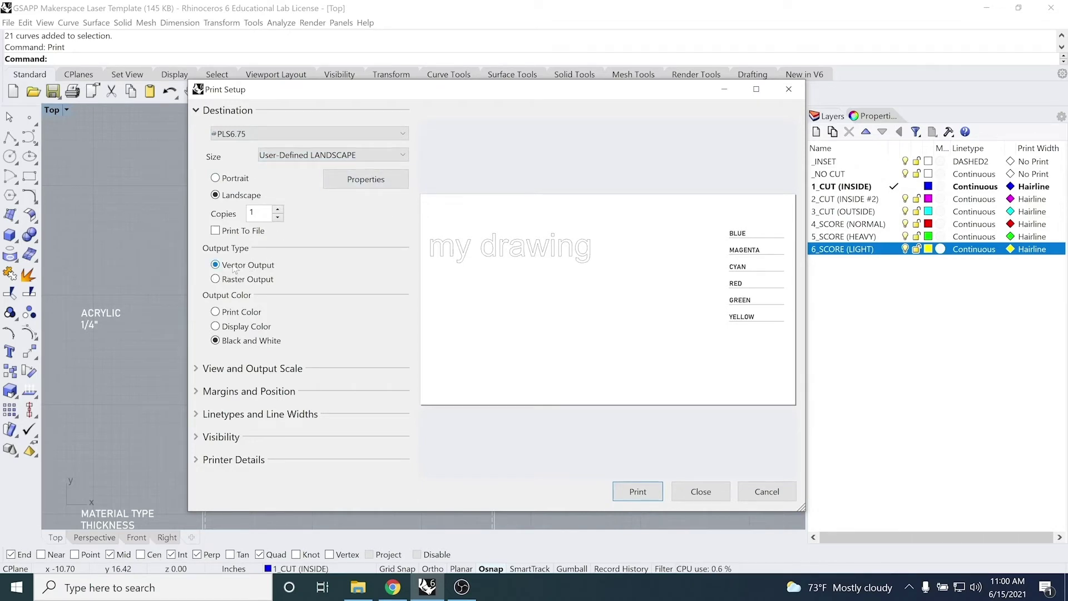
click(232, 328)
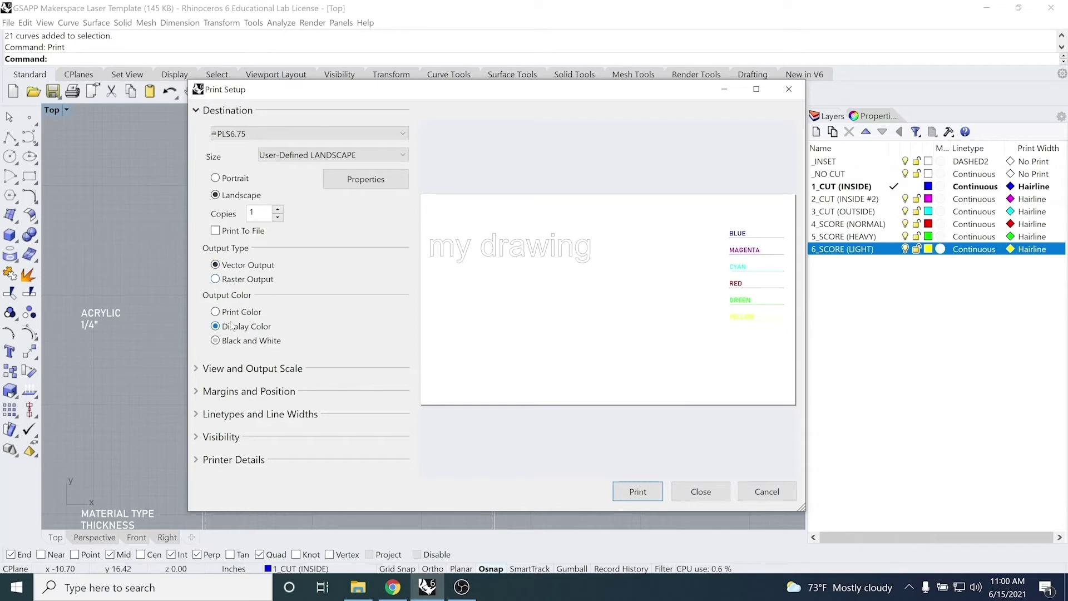
click(237, 315)
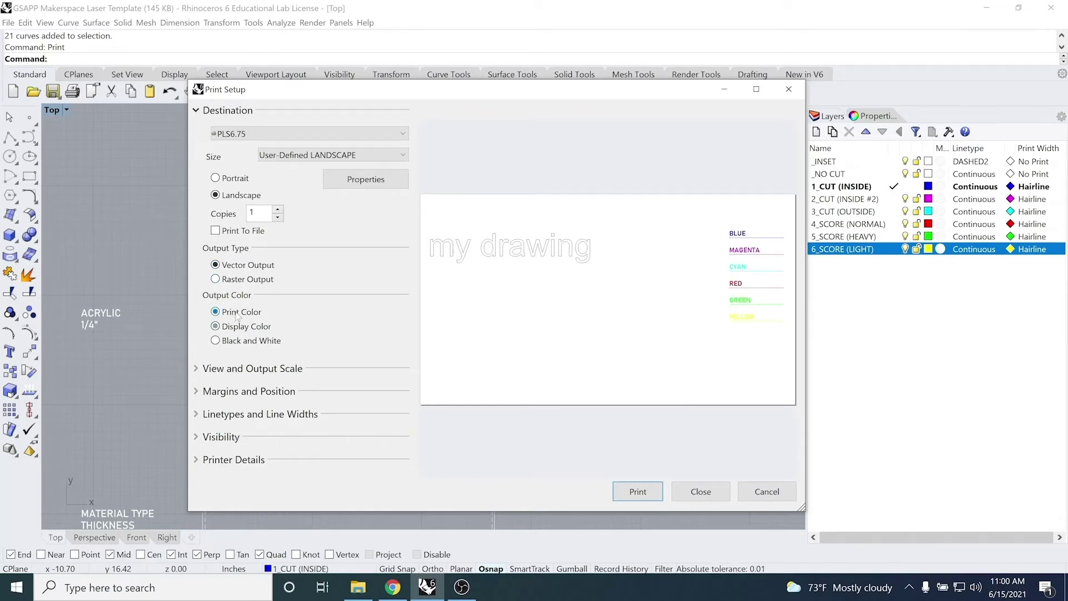
Step: Define the print area as a window snapped to opposite corners of the upper laser bed rectangle, declining the scale change to fit
click(256, 369)
scroll(394, 417, down, 3)
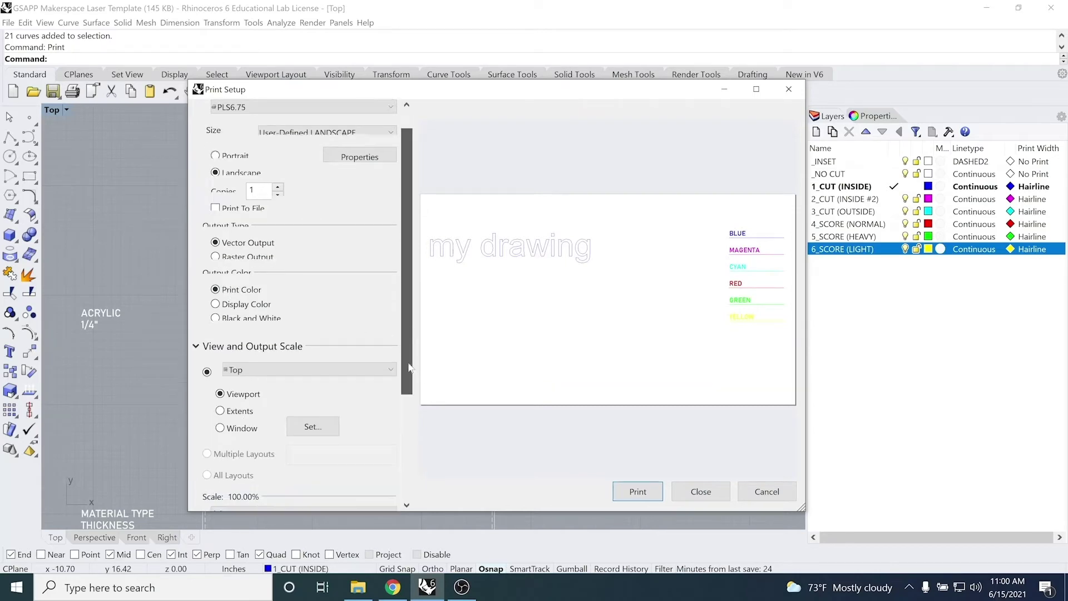
scroll(393, 418, down, 2)
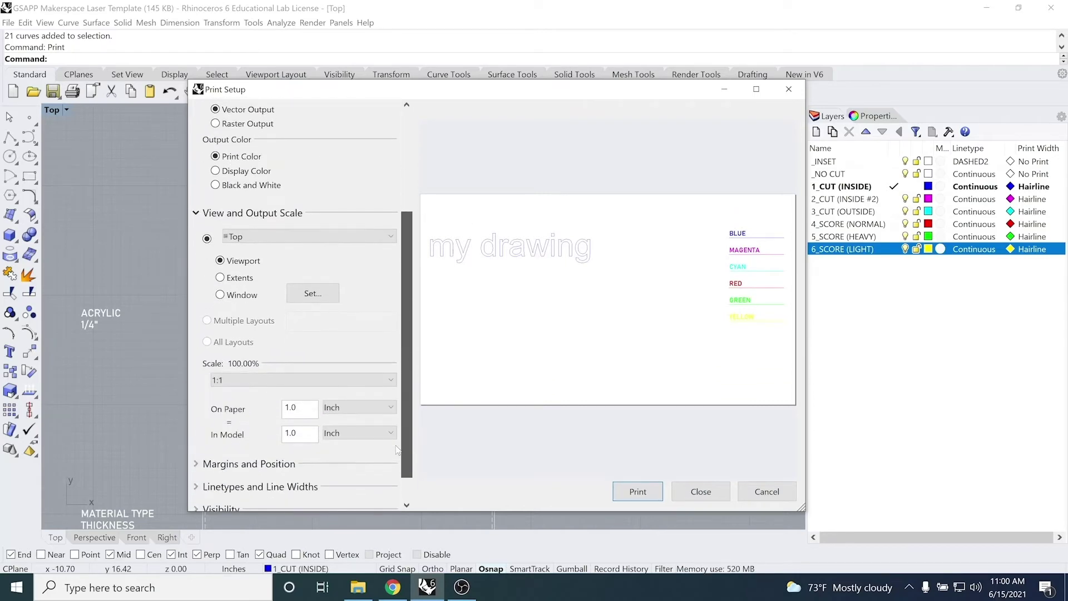
click(222, 294)
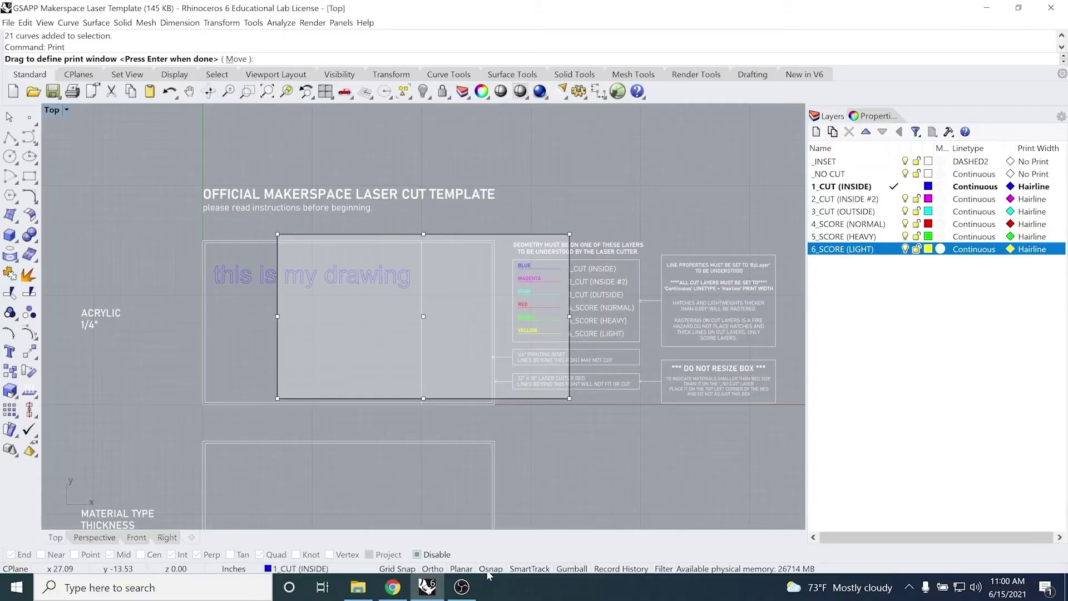
click(488, 569)
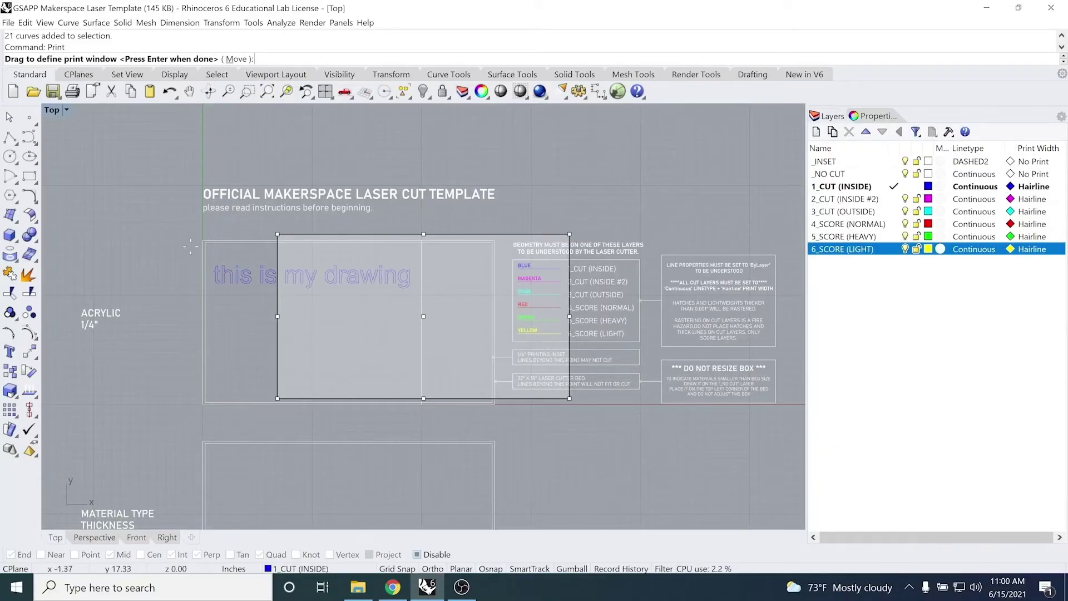
click(491, 568)
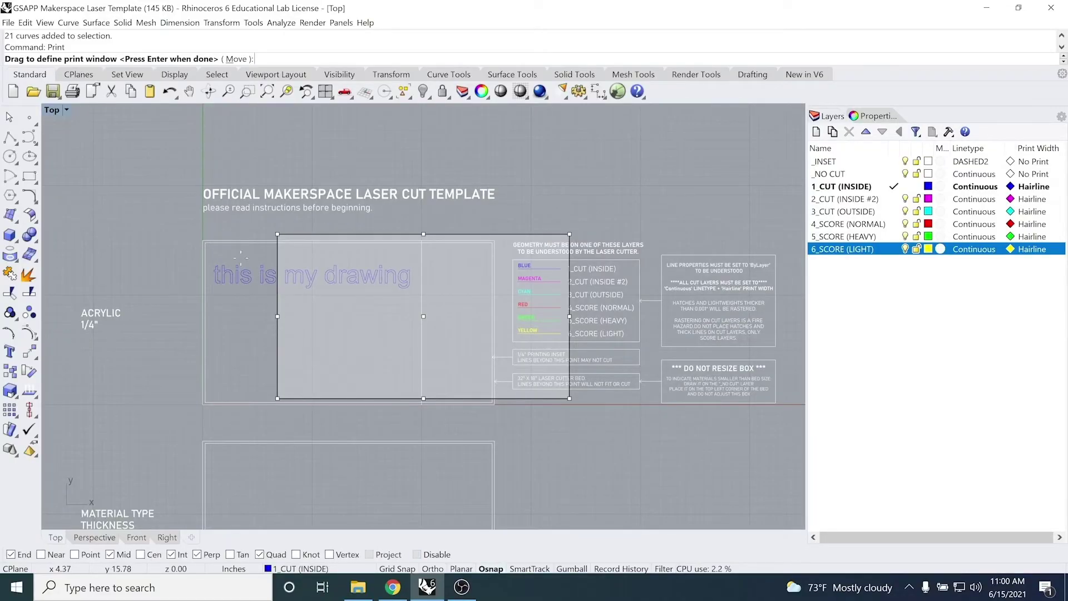
click(202, 233)
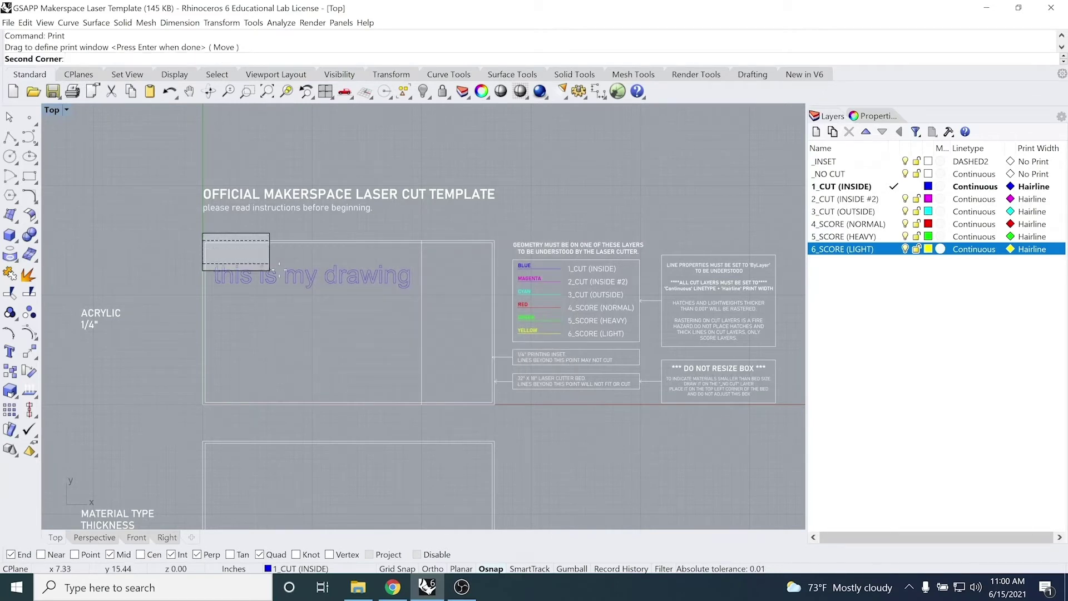
click(494, 403)
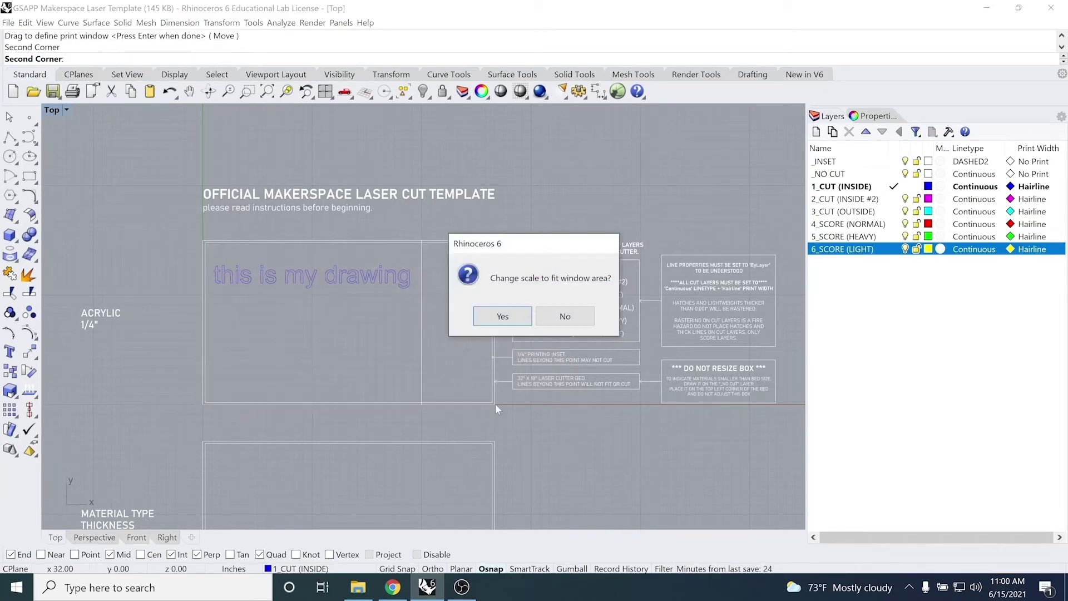
click(566, 317)
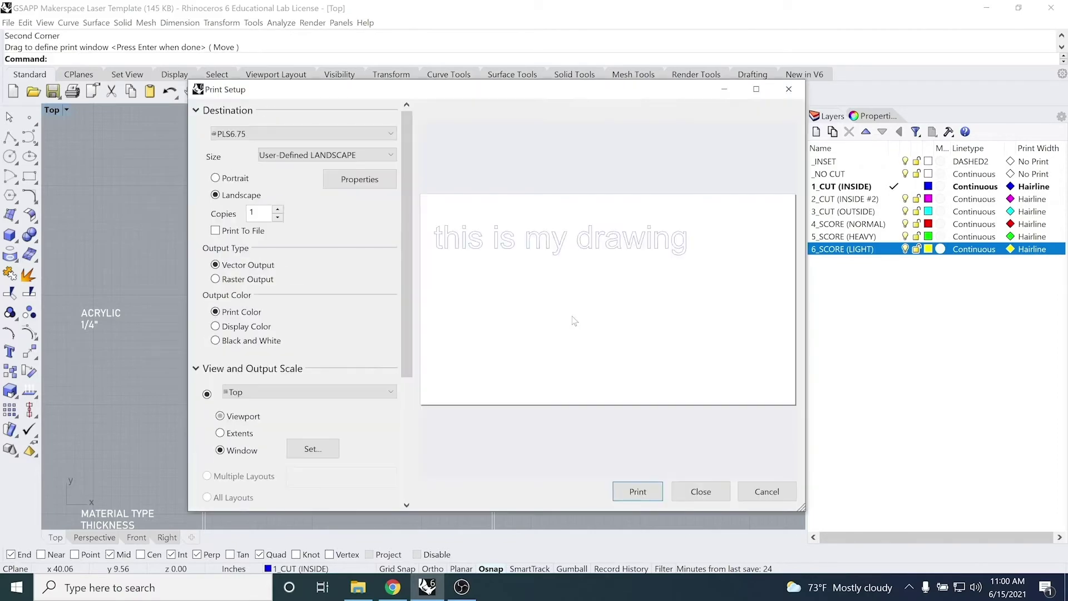
Step: Send the print job to the laser cutter, and open its settings in the PLS6.75 Control Panel
drag(407, 245, 407, 351)
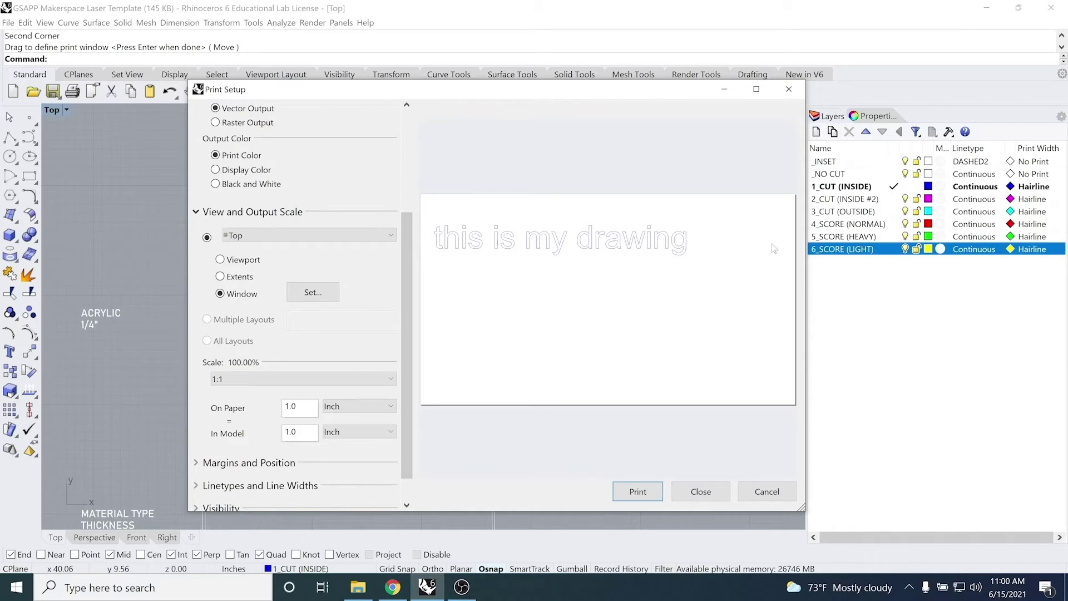
click(639, 493)
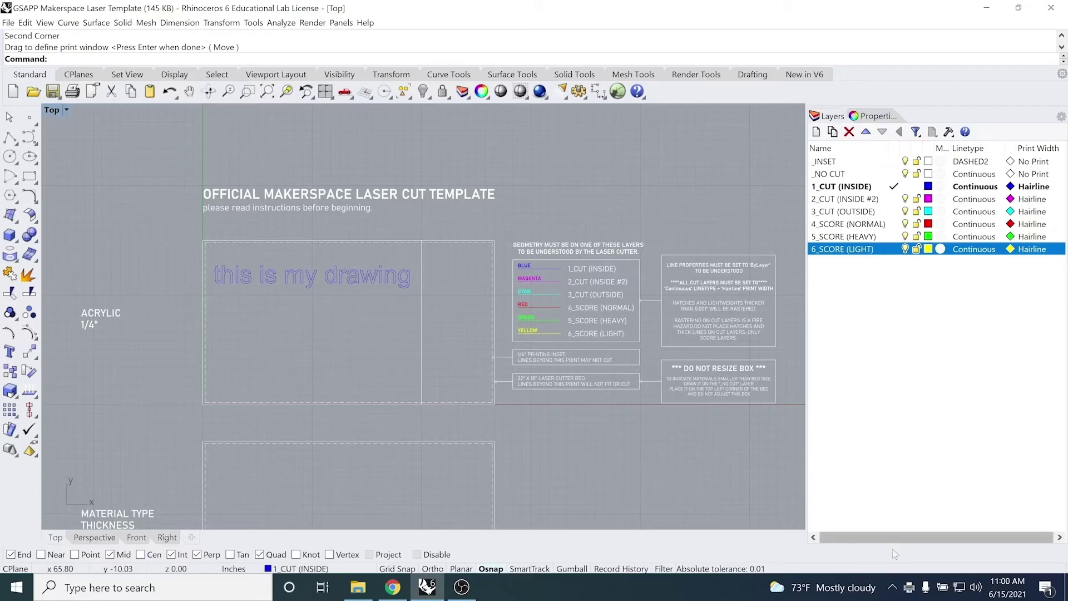
click(893, 587)
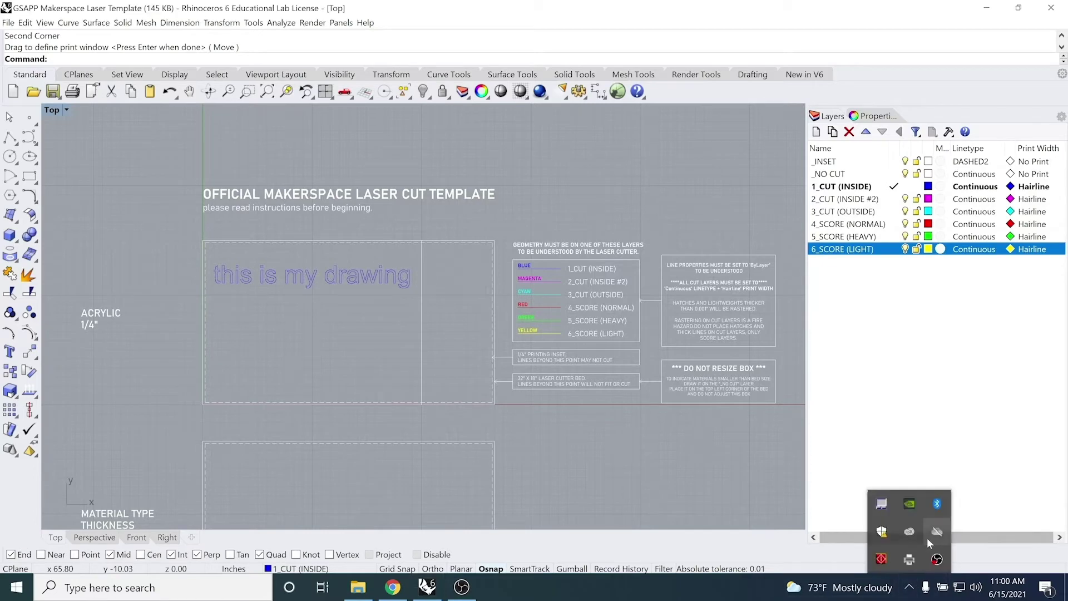
click(880, 560)
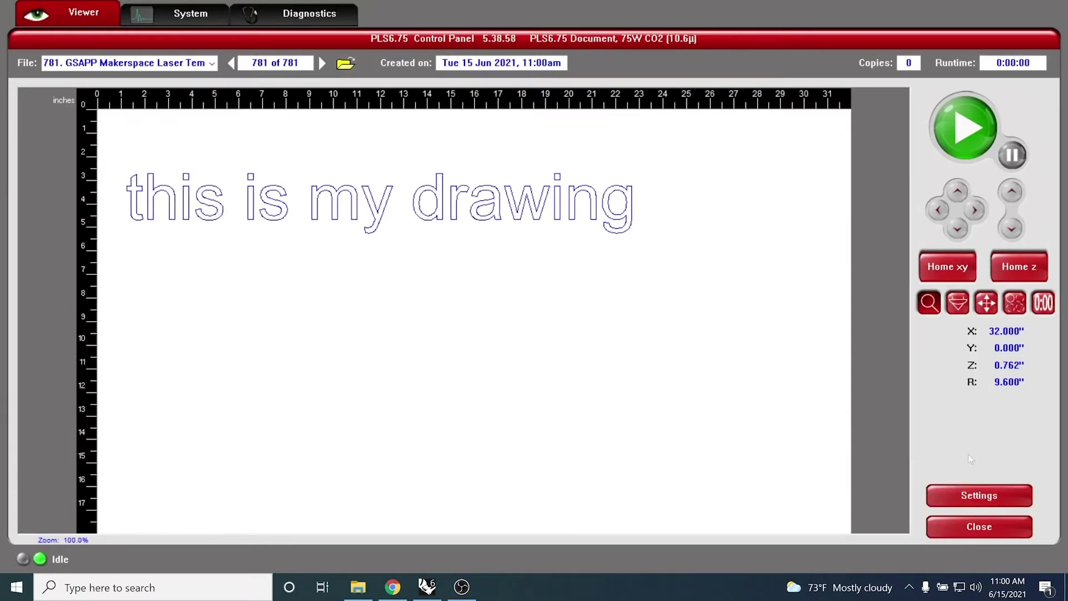
click(974, 495)
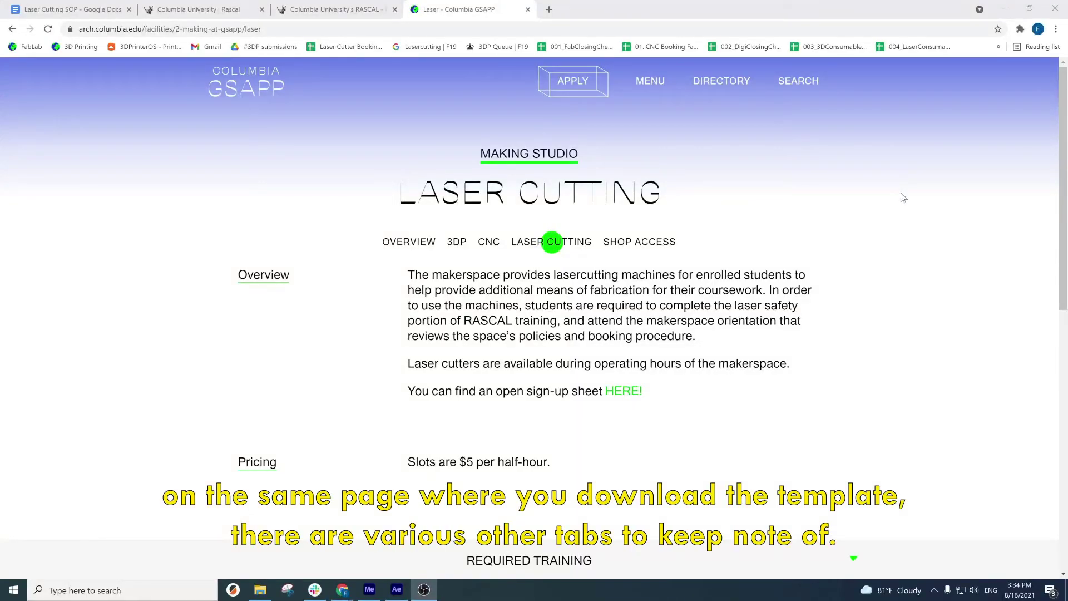
Step: Read the Required Training section on the Columbia GSAPP laser cutting page in Chrome and collapse it again
scroll(901, 193, down, 5)
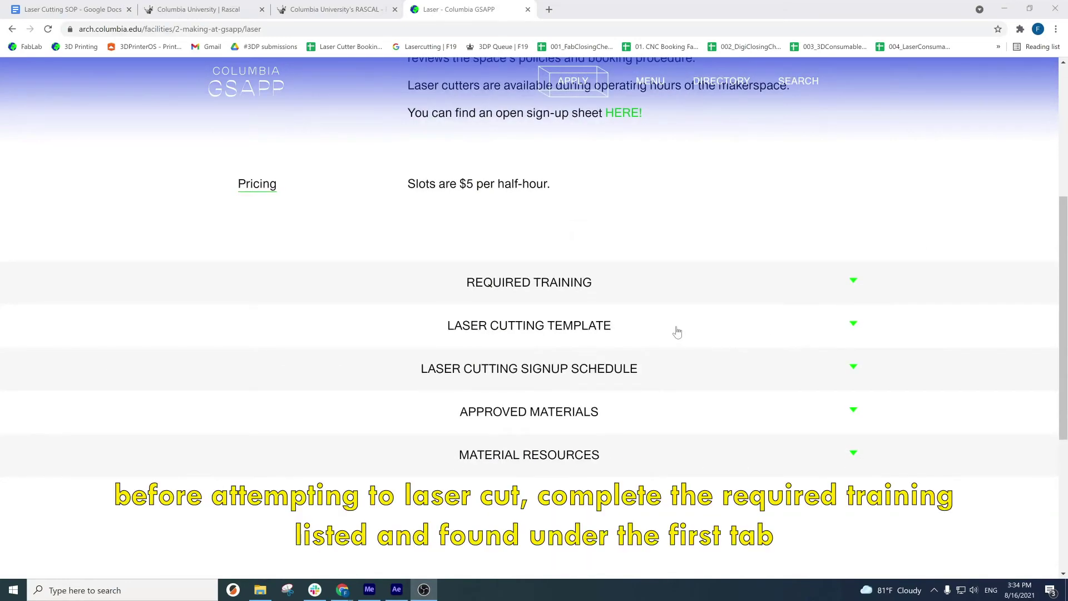
click(715, 284)
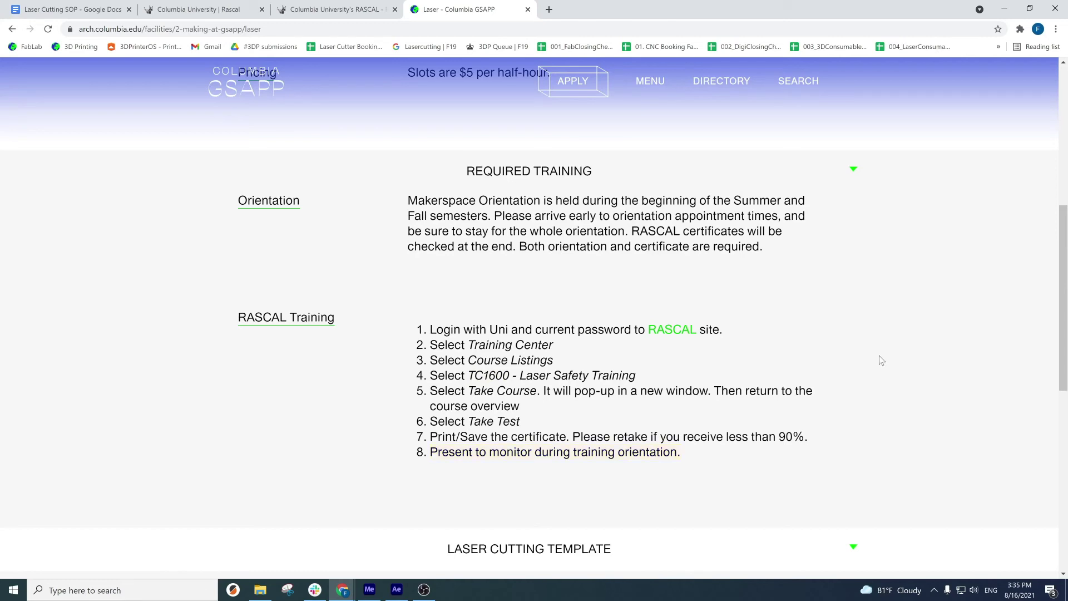
click(851, 171)
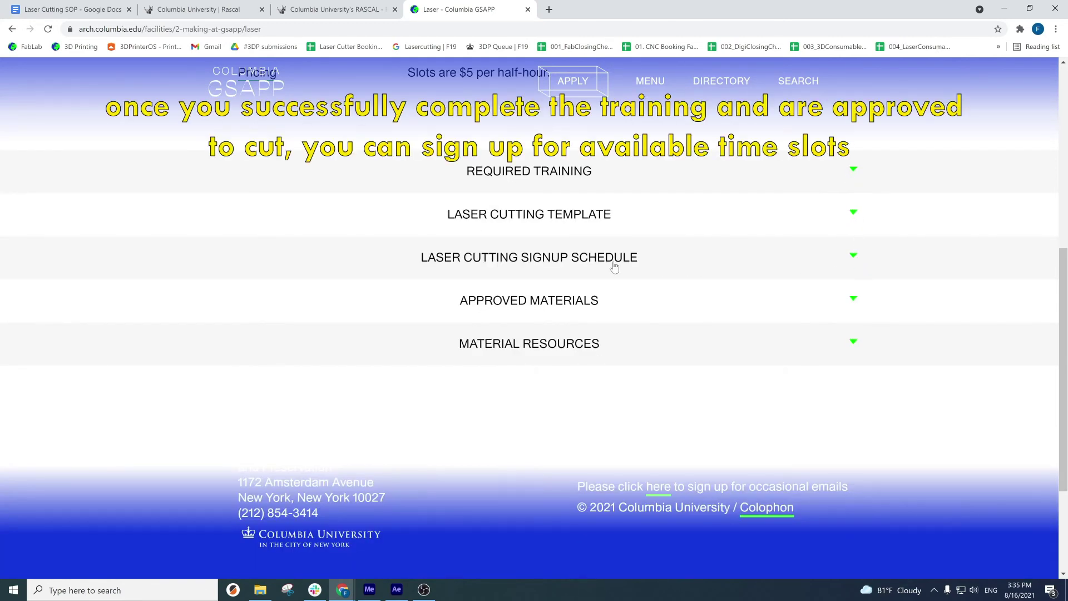
Step: Review the booking procedure and current week's booking table in the Laser Cutting Signup Schedule section, and collapse the section
click(670, 274)
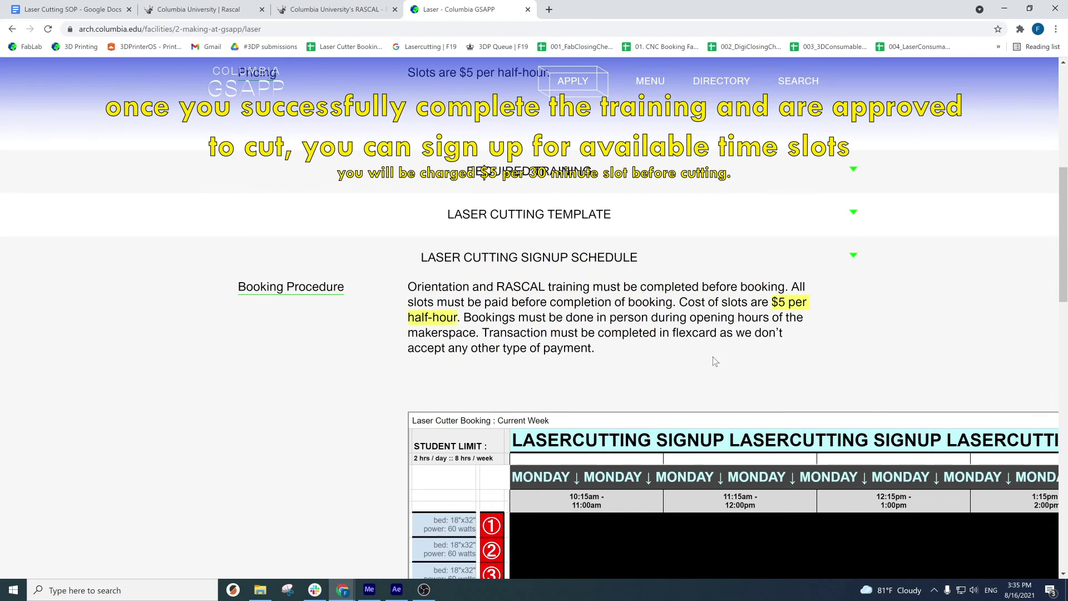
scroll(714, 361, down, 1)
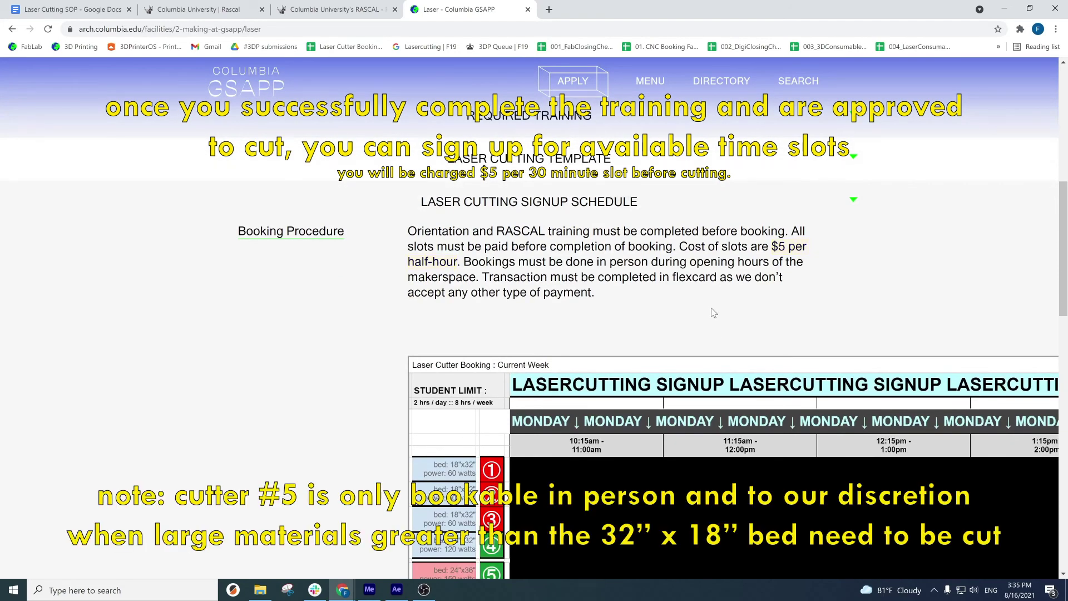
scroll(712, 310, down, 3)
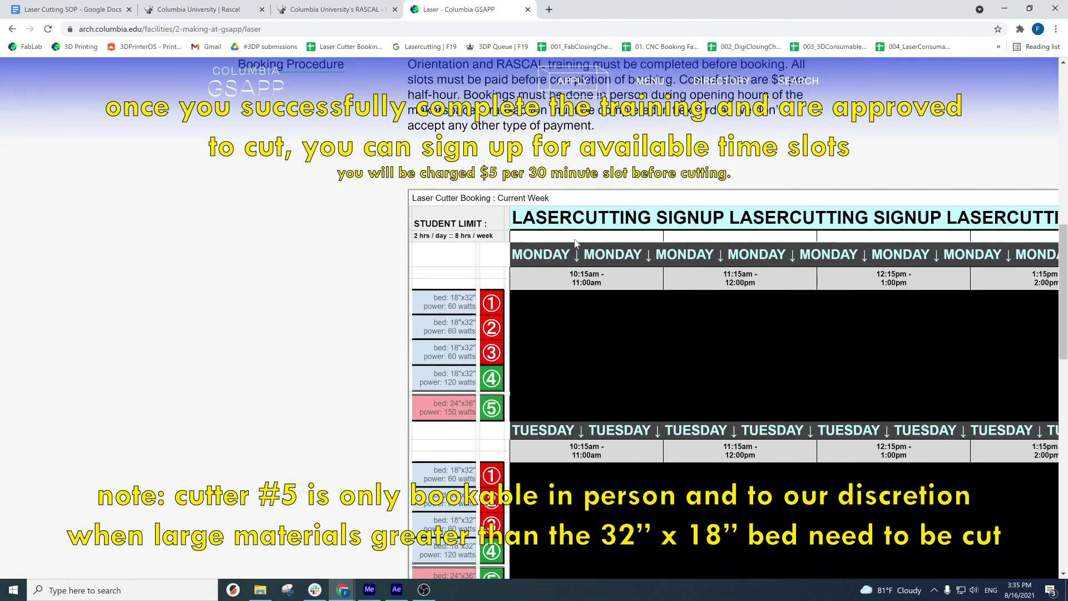
scroll(576, 243, up, 3)
click(582, 209)
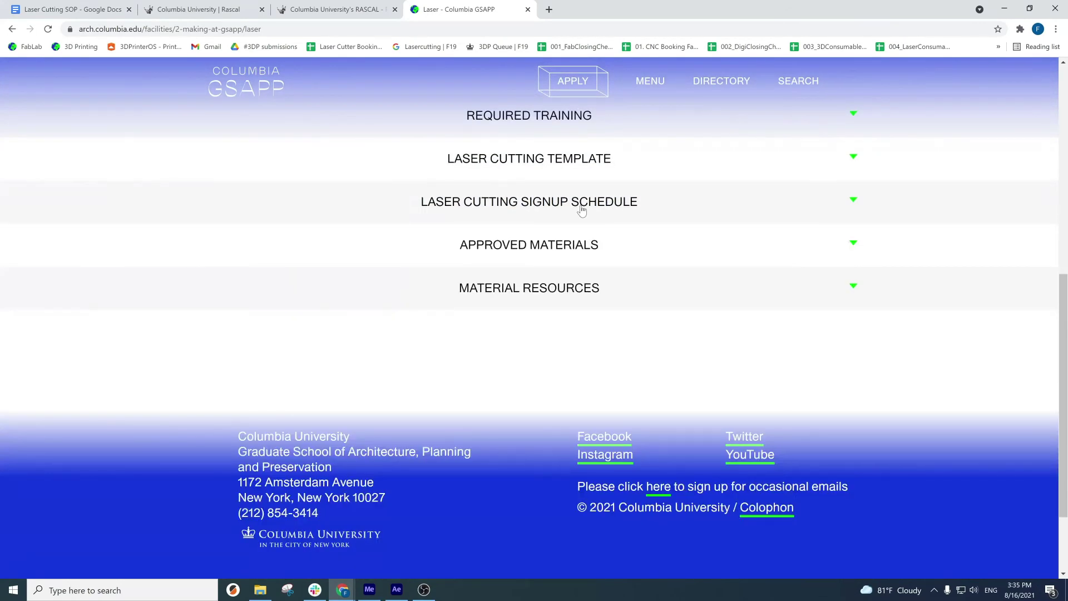
Step: Review the Approved Materials section with its material and thickness table, and collapse the section
click(557, 296)
scroll(557, 303, down, 2)
scroll(556, 302, down, 9)
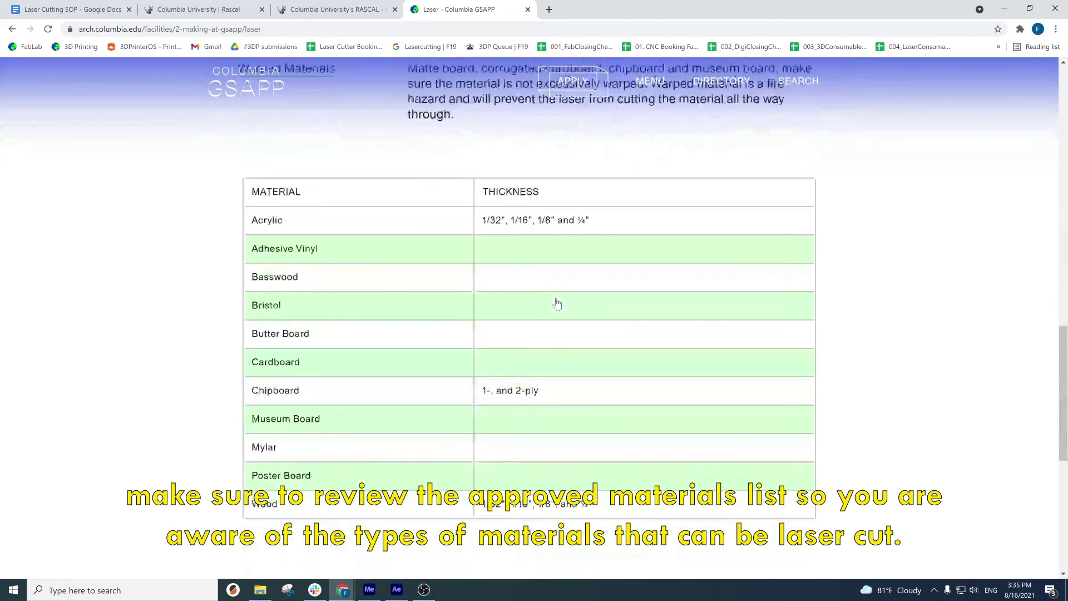
scroll(557, 303, up, 1)
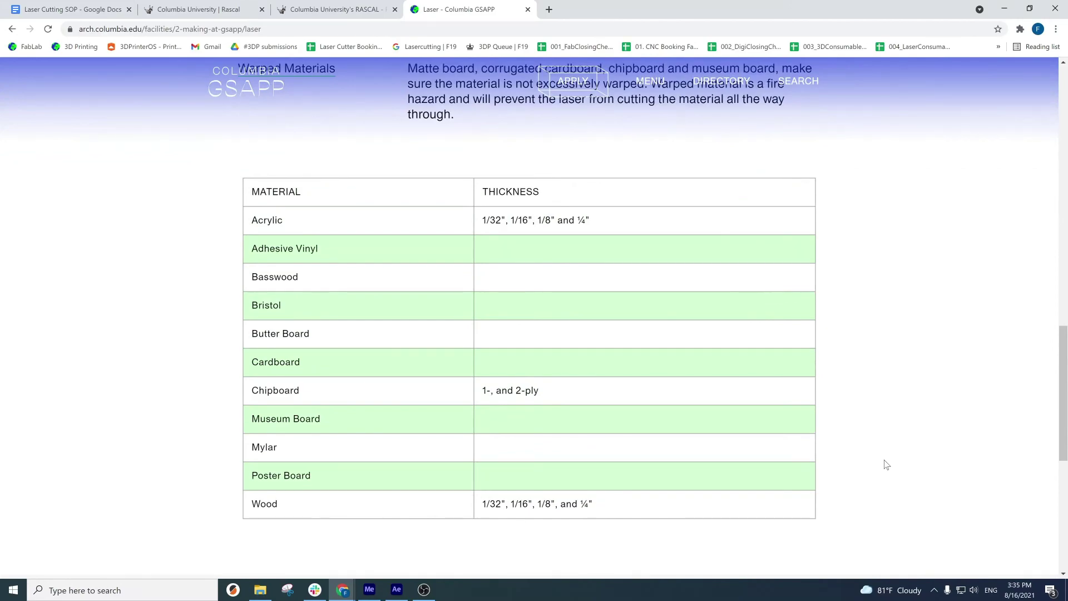
scroll(886, 465, up, 9)
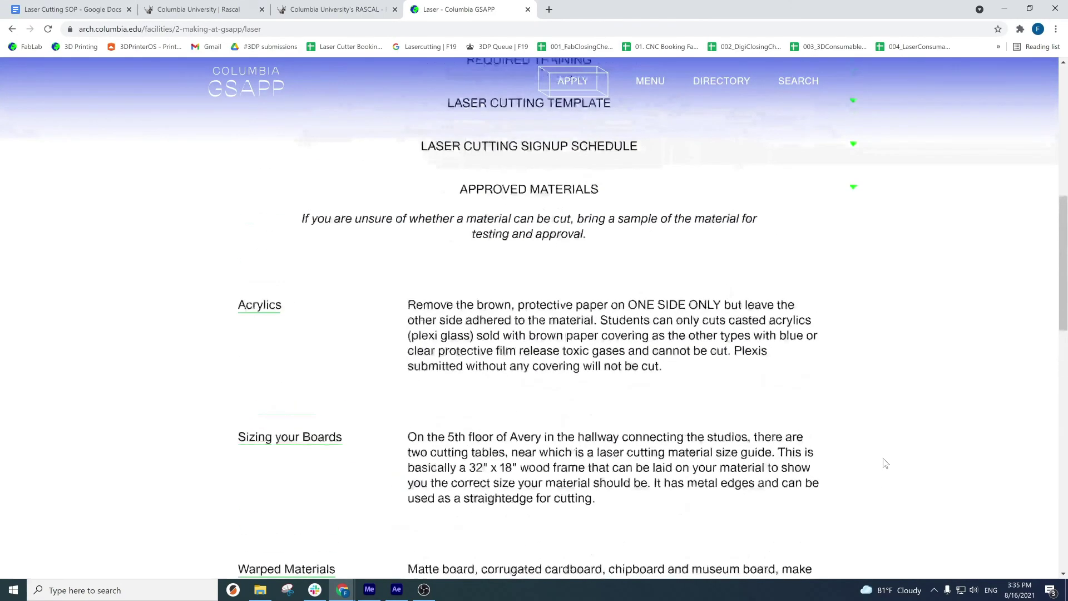
scroll(887, 465, up, 1)
click(649, 245)
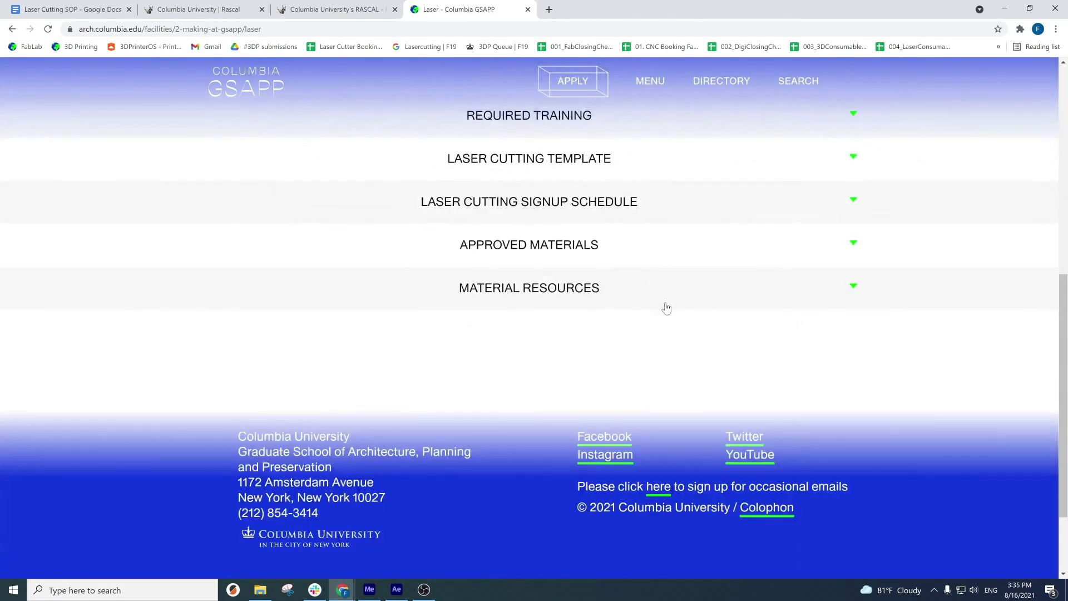